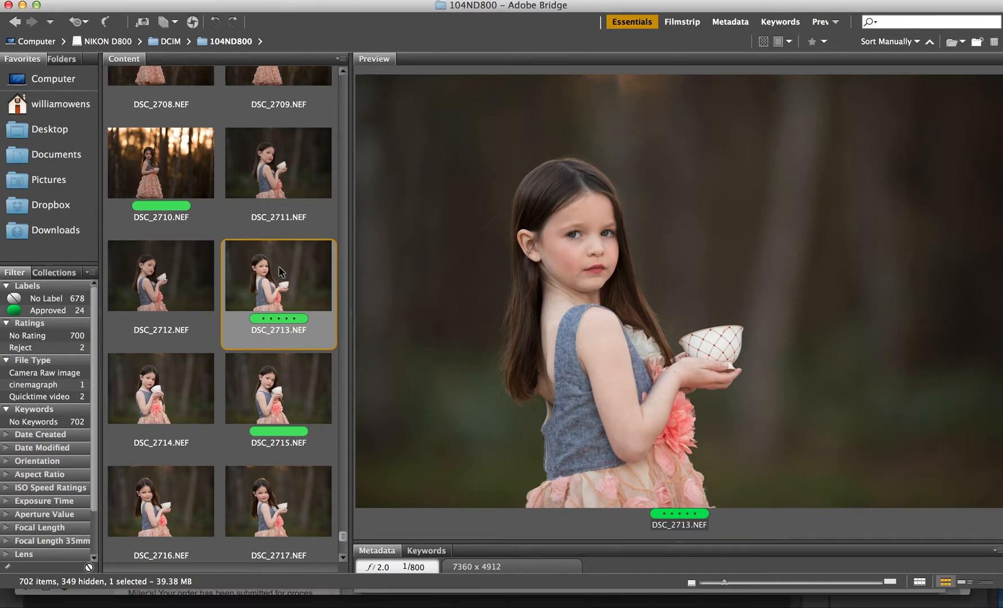
# Open DSC_2713.NEF in Camera Raw and set its temperature to 11000 and tint to +27.
pyautogui.rightClick(278, 266)
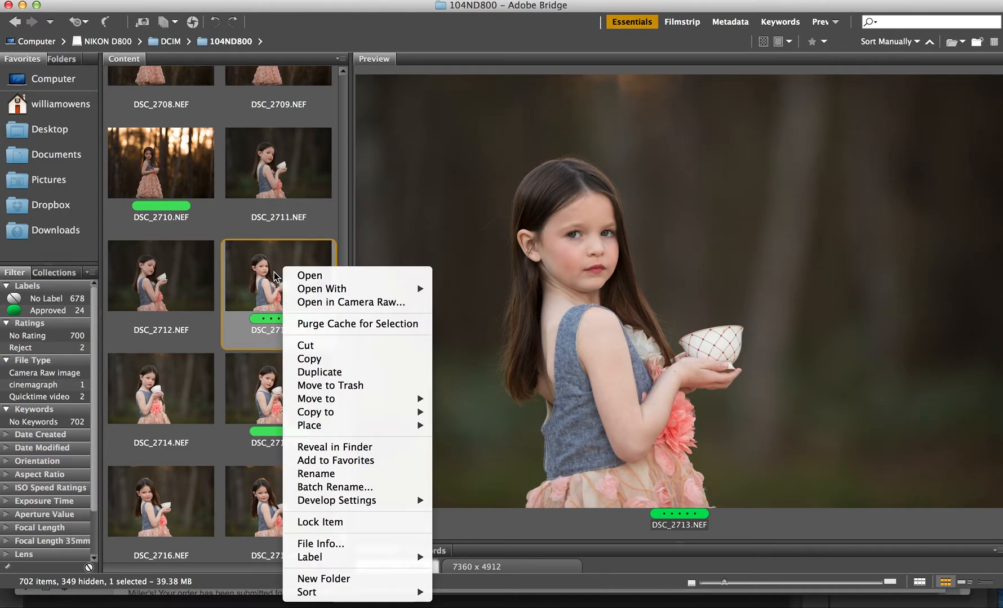
pyautogui.click(344, 303)
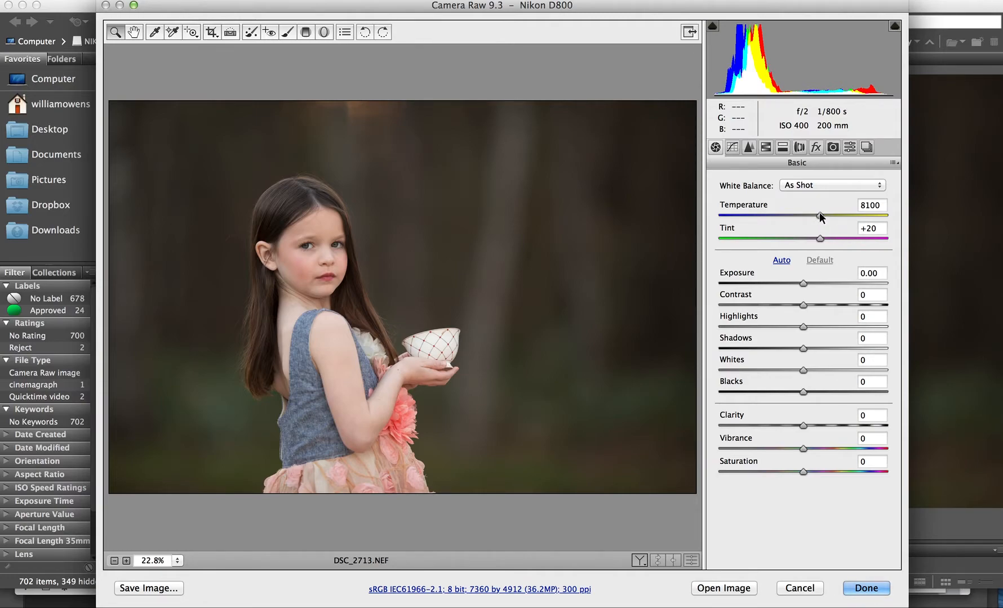
pyautogui.moveTo(820, 215); pyautogui.dragTo(839, 217)
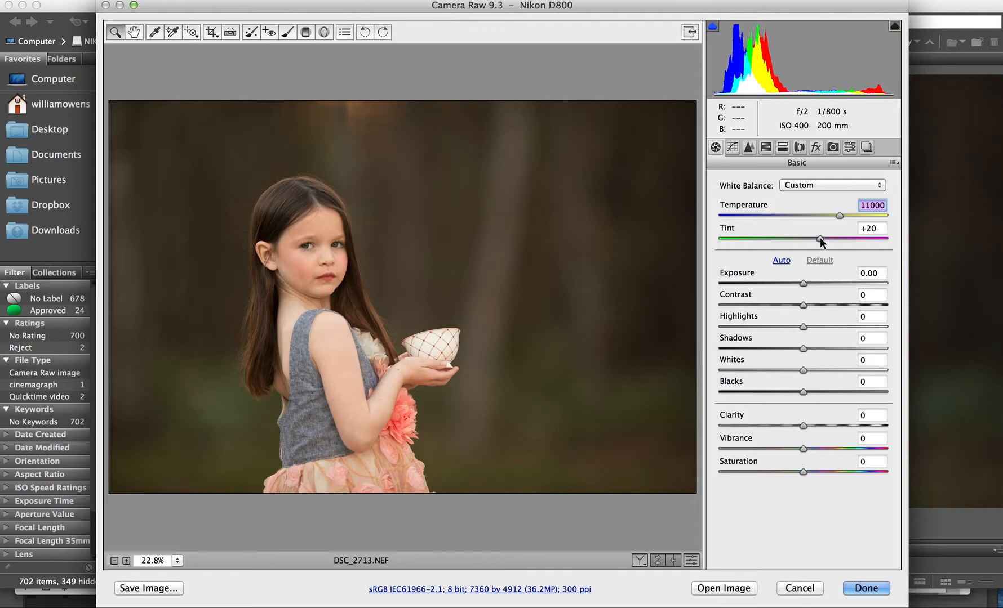
pyautogui.moveTo(819, 237); pyautogui.dragTo(824, 237)
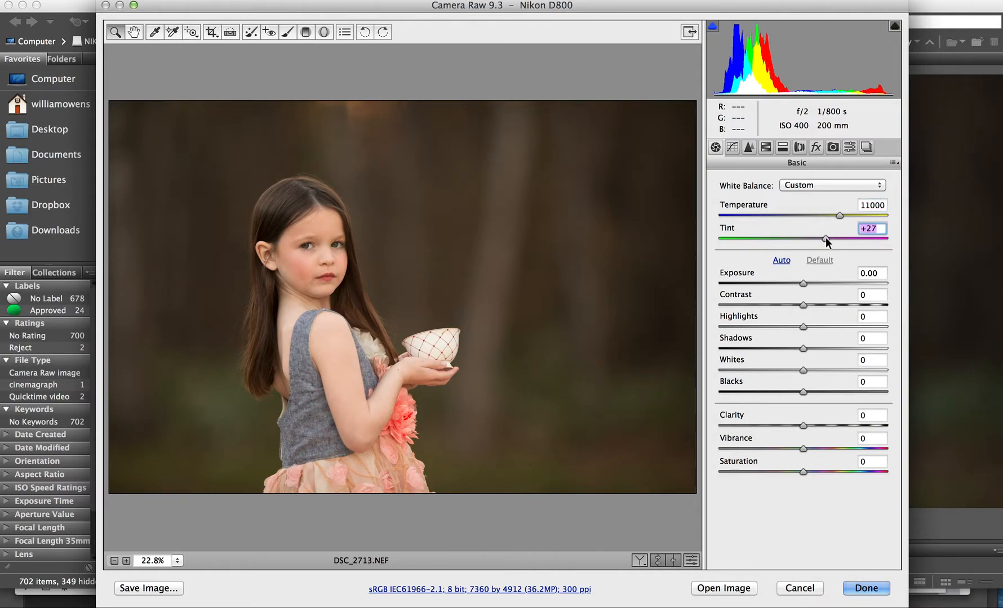
# Set contrast to -60, highlights to -26, shadows to +59, whites to -36 and blacks to -55.
pyautogui.moveTo(802, 304); pyautogui.dragTo(752, 304)
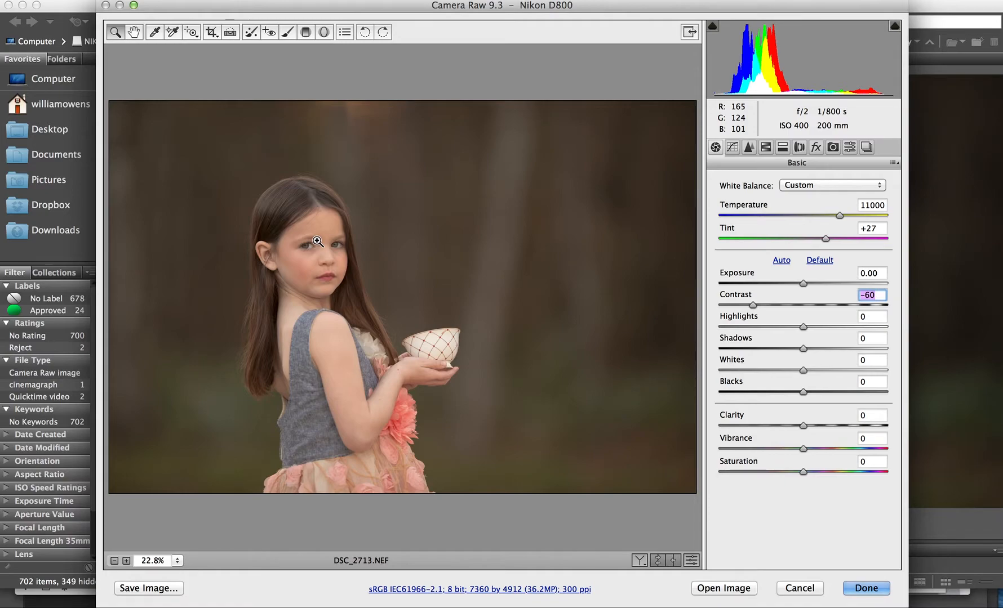
pyautogui.moveTo(801, 327); pyautogui.dragTo(777, 327)
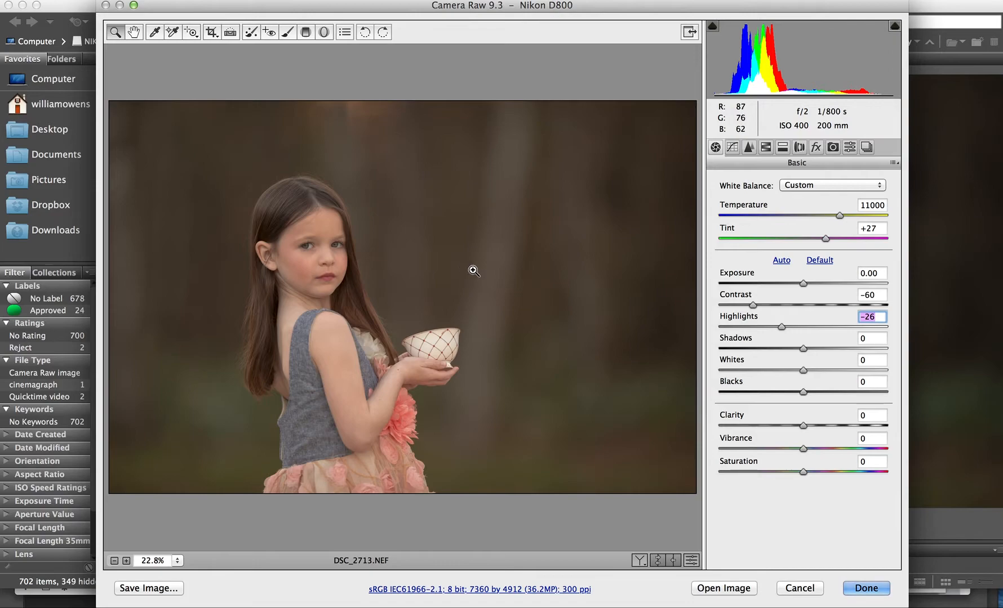
pyautogui.moveTo(804, 349); pyautogui.dragTo(759, 392)
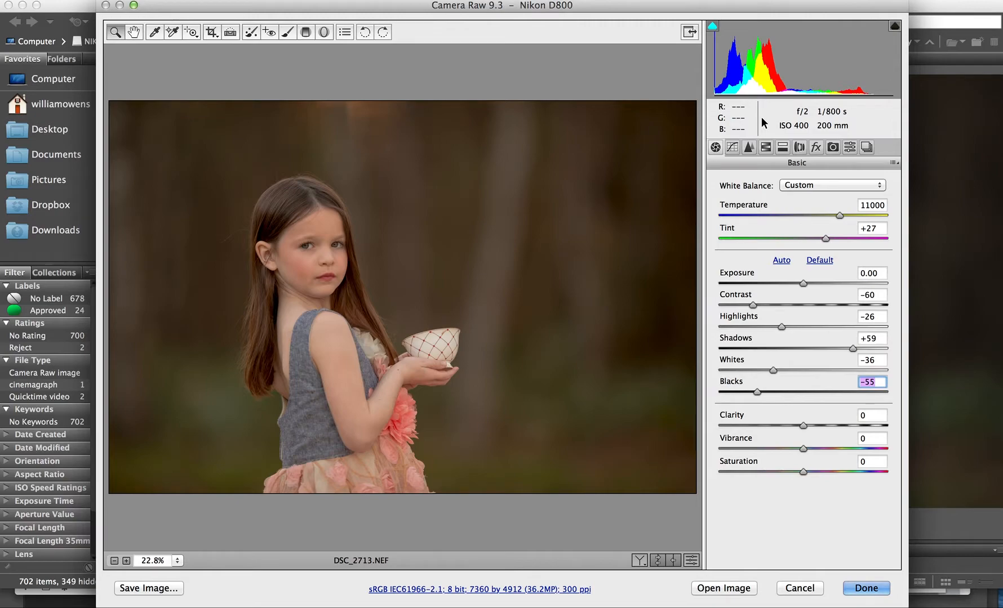
# Set the sharpening amount to 0 and the luminance noise reduction to 54.
pyautogui.click(748, 148)
pyautogui.write('0')
pyautogui.moveTo(720, 322); pyautogui.dragTo(810, 323)
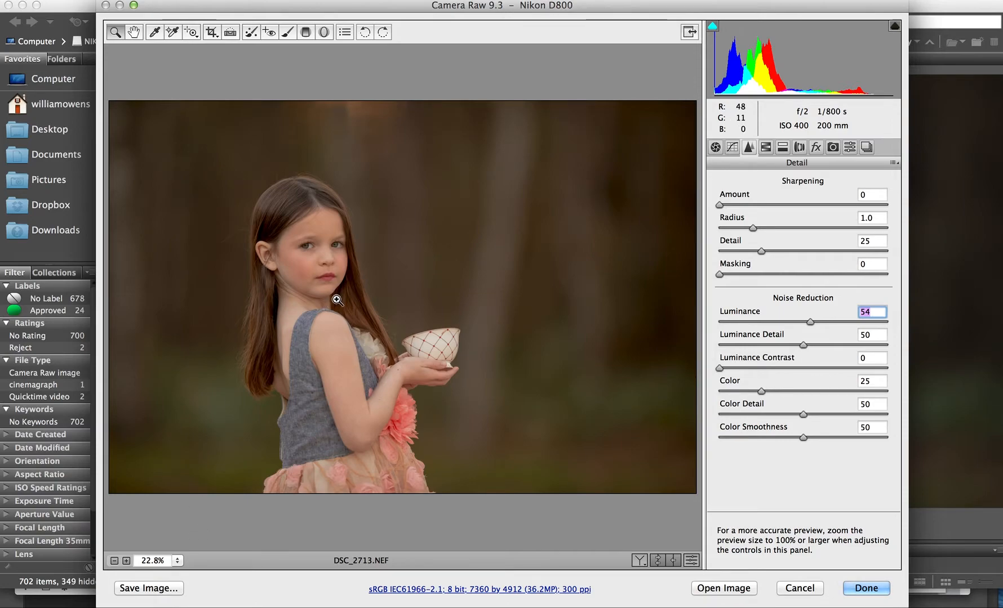
# Inspect the girl's face at 100% and set the luminance noise reduction to 52.
pyautogui.click(320, 265)
pyautogui.click(384, 249)
pyautogui.click(447, 285)
pyautogui.click(466, 322)
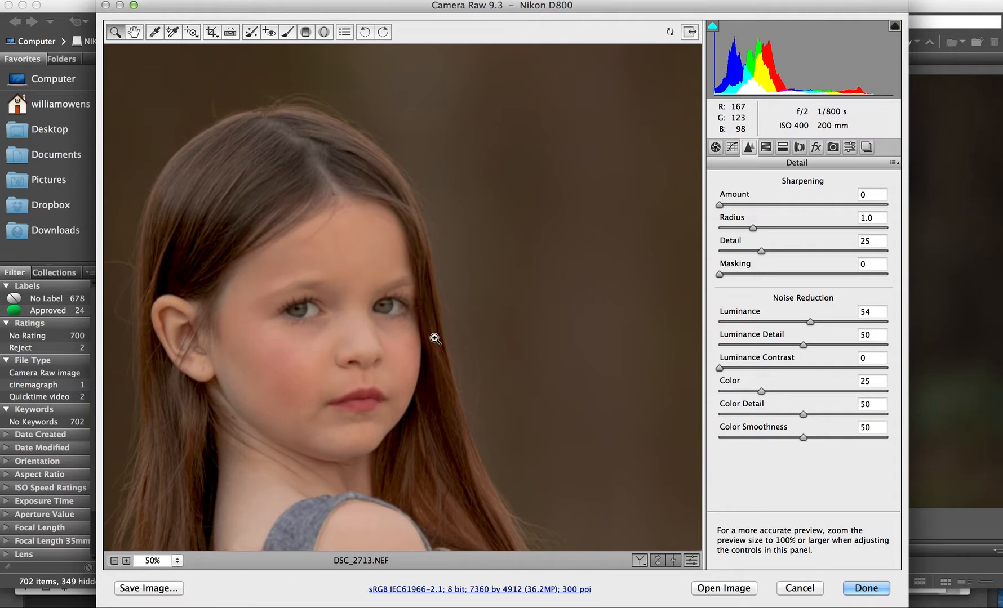
pyautogui.click(297, 350)
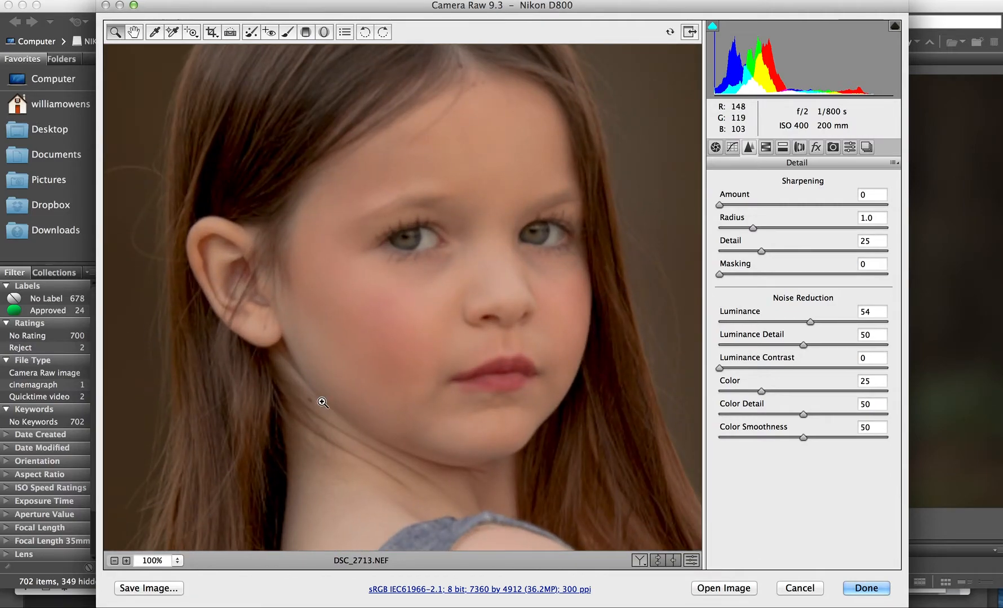
pyautogui.moveTo(800, 322)
pyautogui.mouseDown()
pyautogui.moveTo(690, 325)
pyautogui.moveTo(812, 319)
pyautogui.mouseUp()
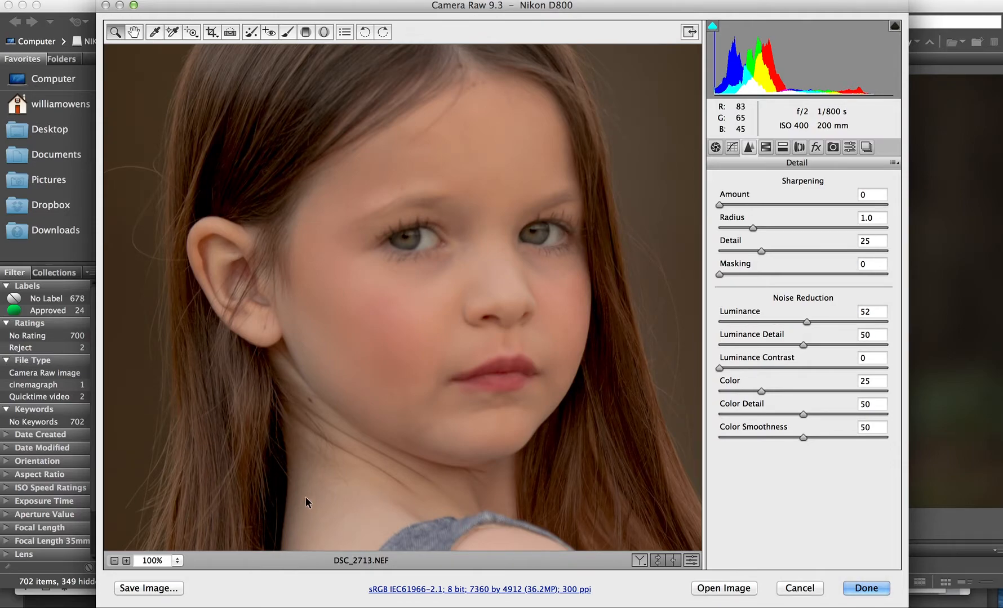
# Set the shadows tint to +8 in the Camera Calibration settings.
pyautogui.press('super+minus')
pyautogui.press('super+minus')
pyautogui.press('super+minus')
pyautogui.press('super+minus')
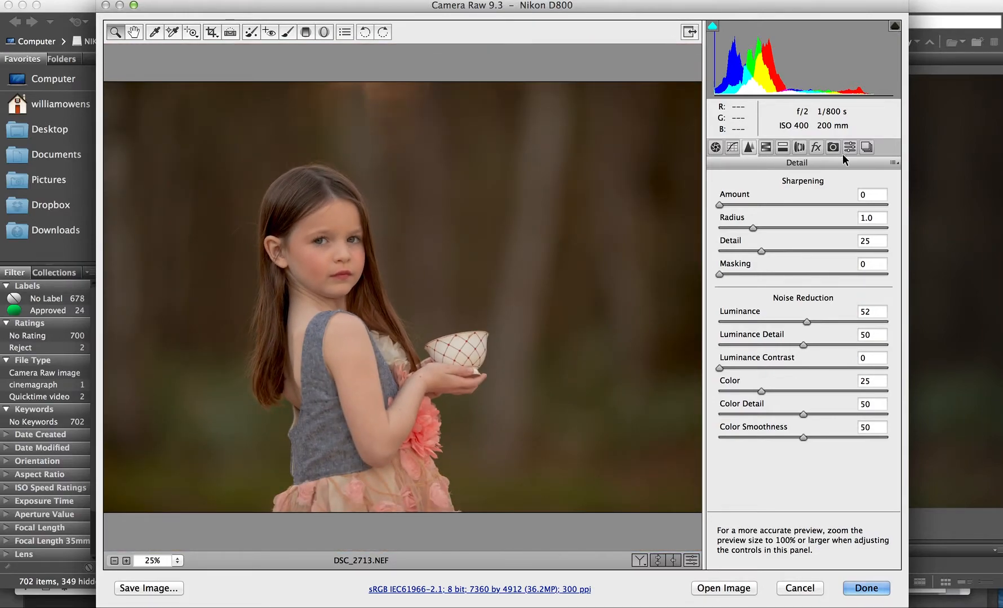
pyautogui.click(833, 147)
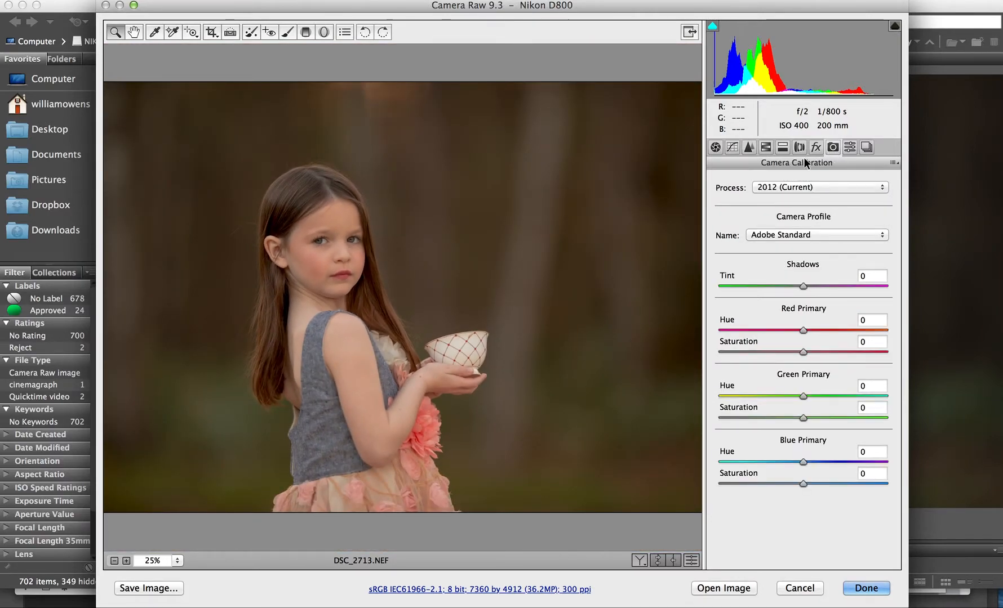
pyautogui.moveTo(802, 286); pyautogui.dragTo(812, 286)
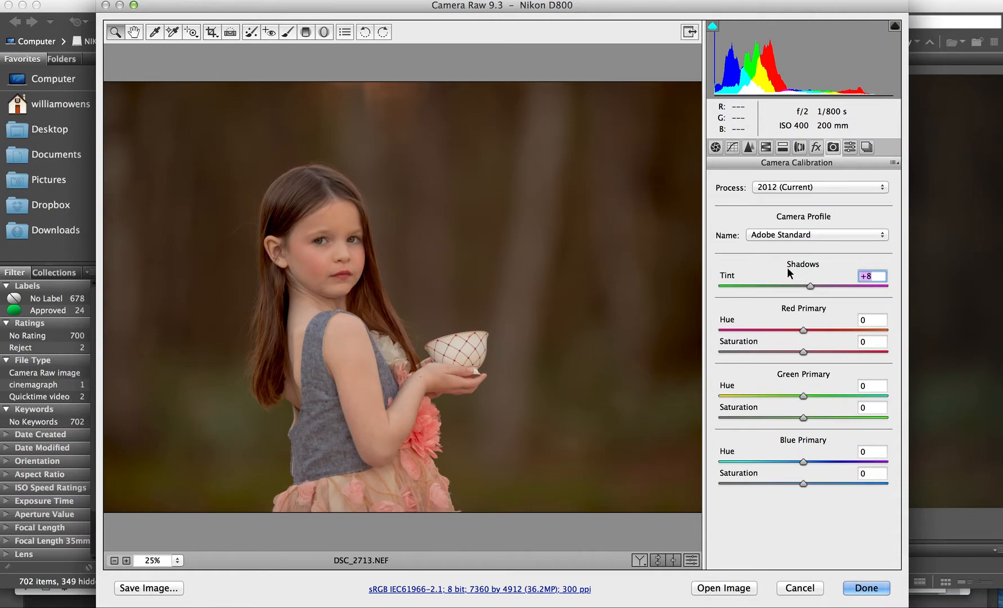
# Try greener shadows with the calibration shadows tint at -8 and -16.
pyautogui.doubleClick(809, 285)
pyautogui.click(795, 283)
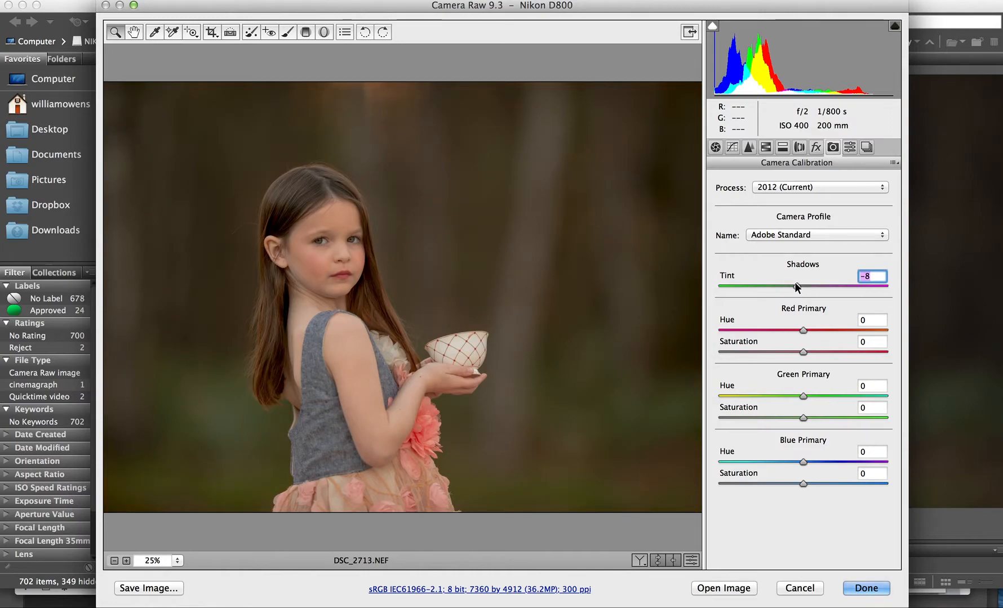
pyautogui.moveTo(794, 284); pyautogui.dragTo(788, 284)
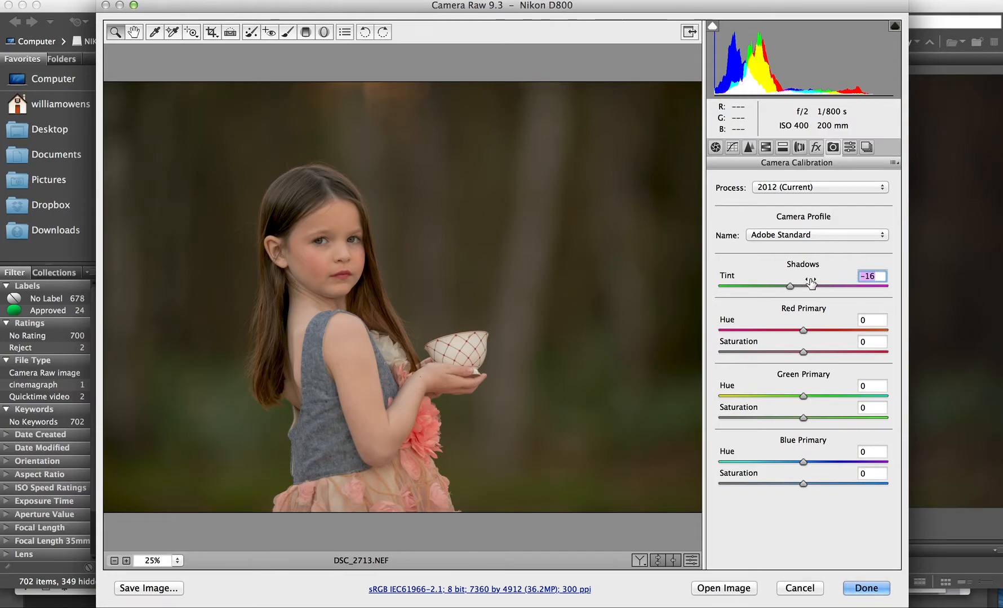
# Set the calibration shadows tint to +9 and finish the raw edit.
pyautogui.moveTo(791, 285); pyautogui.dragTo(812, 286)
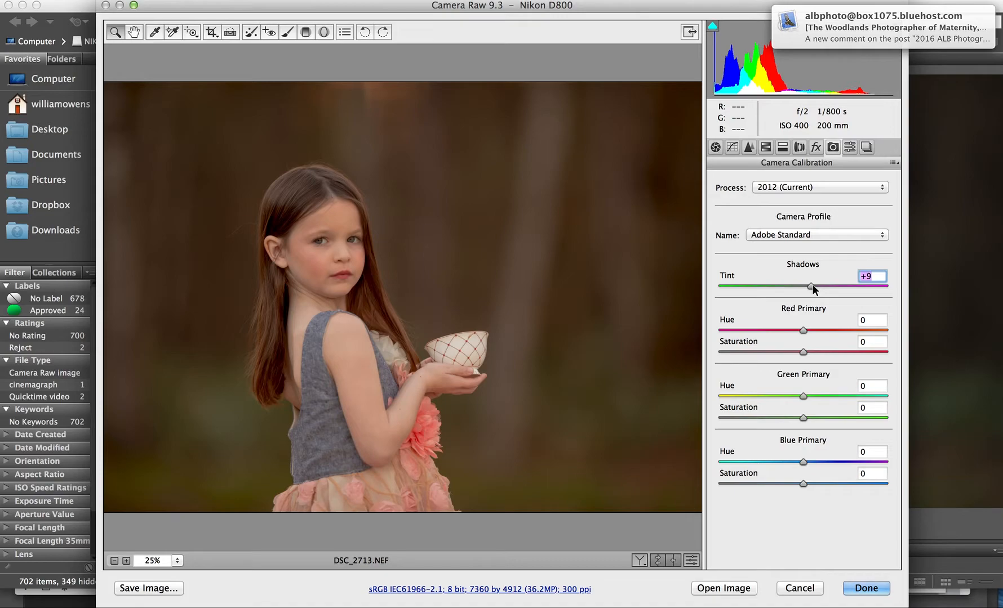
pyautogui.click(865, 590)
# Copy the Camera Raw develop settings from DSC_2713.NEF.
pyautogui.rightClick(273, 278)
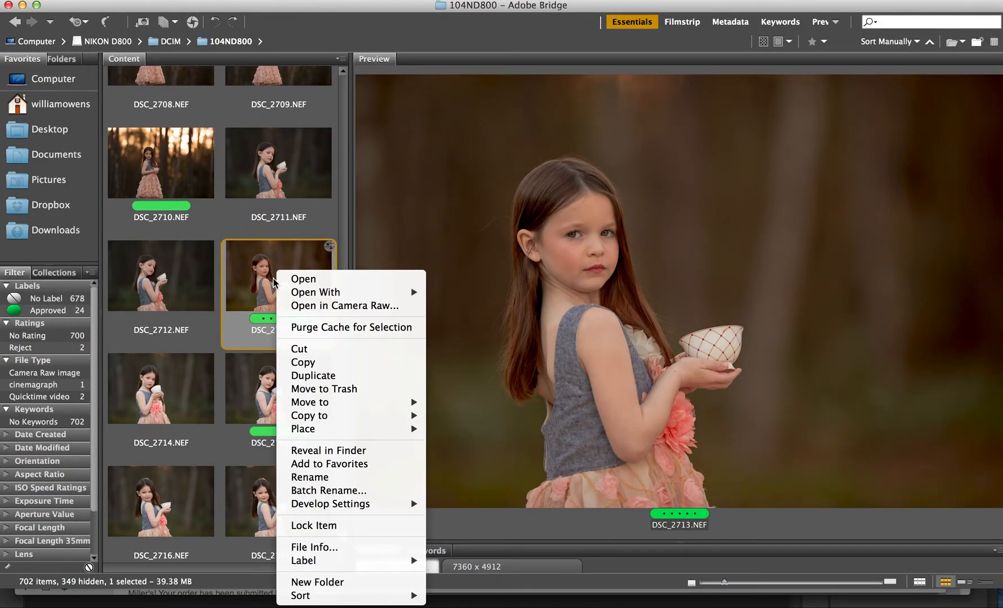
pyautogui.moveTo(414, 504)
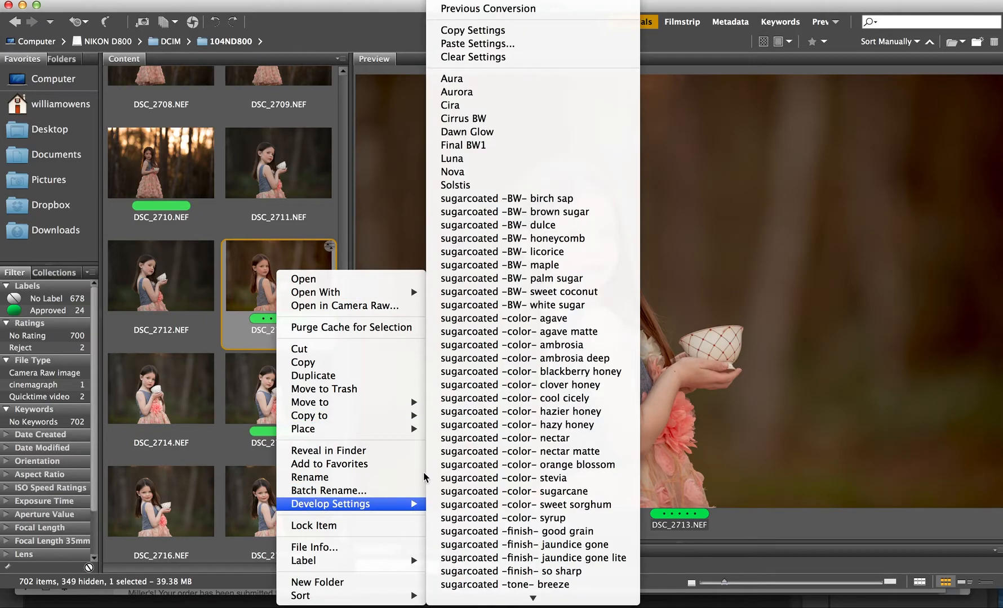
pyautogui.click(485, 29)
# Paste the copied settings onto the photos DSC_2711.NEF to DSC_2719.NEF, keeping the default settings subset.
pyautogui.click(277, 161)
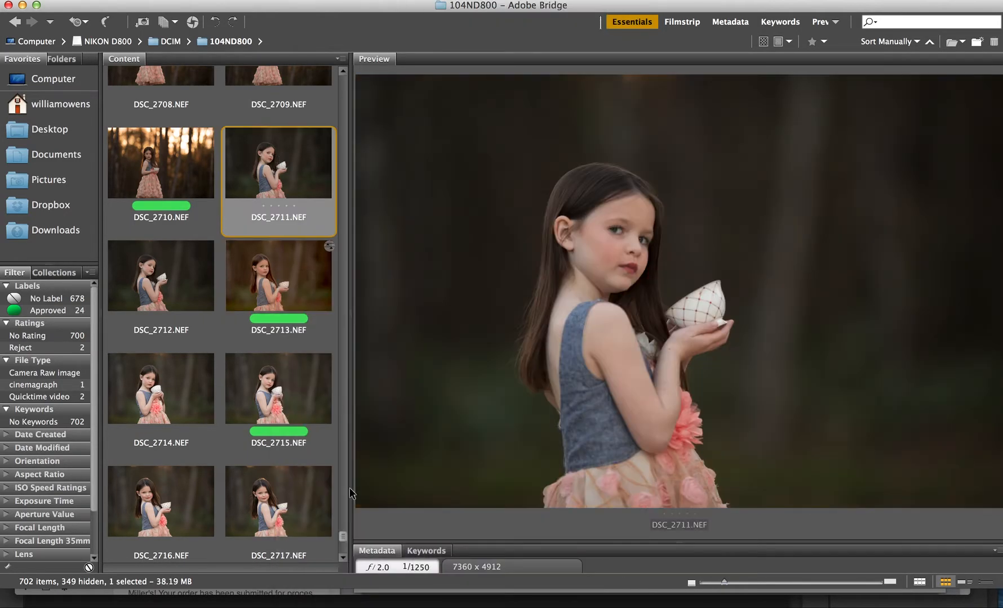
pyautogui.click(341, 556)
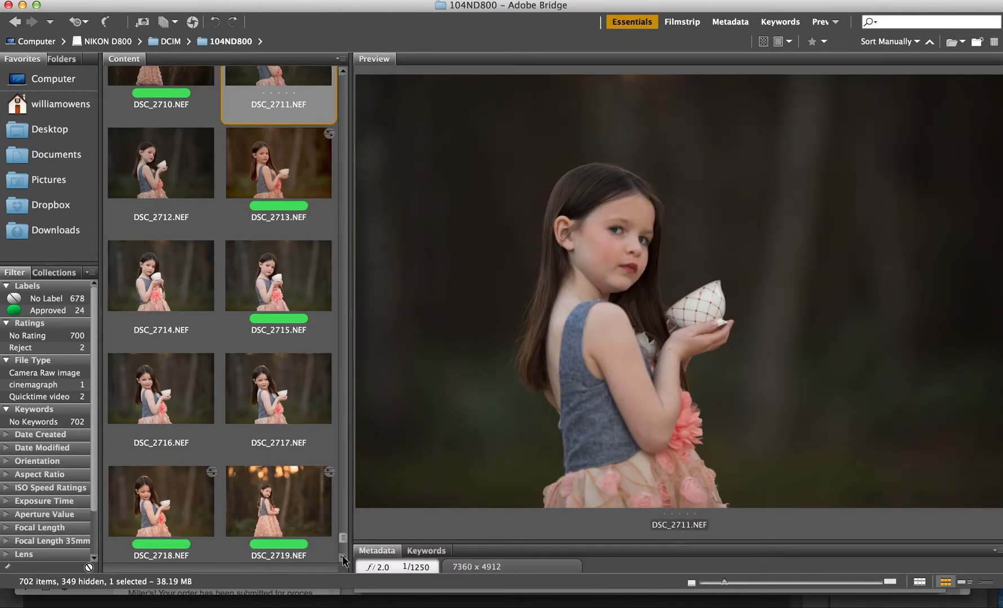
pyautogui.keyDown('shift'); pyautogui.click(283, 514); pyautogui.keyUp('shift')
pyautogui.rightClick(283, 513)
pyautogui.moveTo(369, 504)
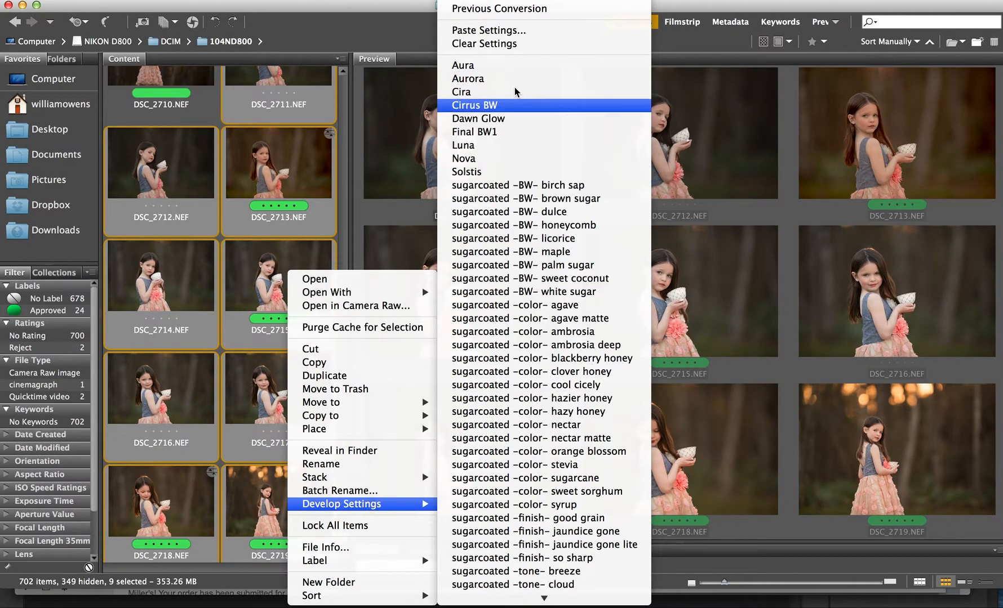
pyautogui.click(488, 30)
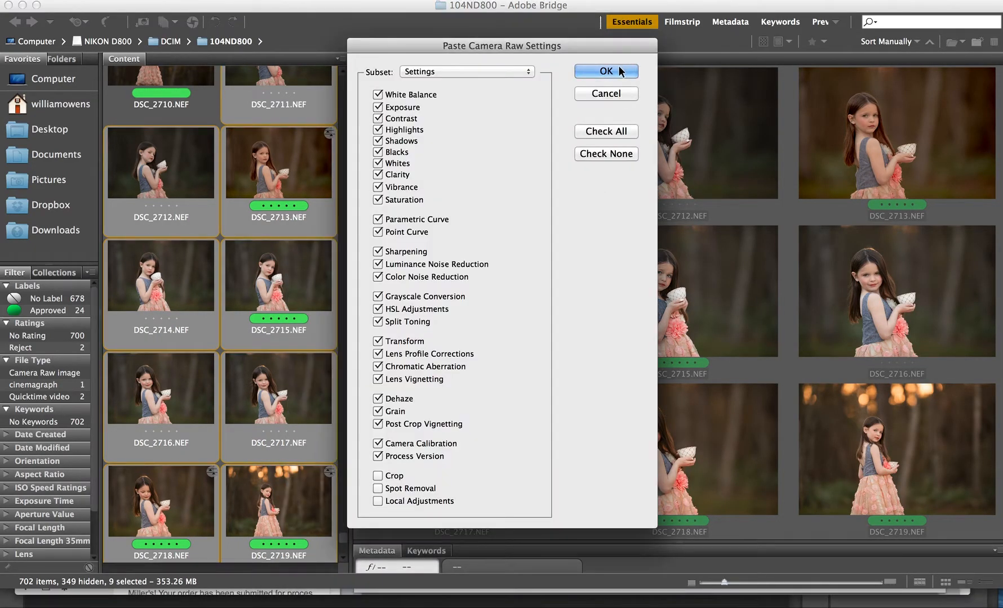
pyautogui.click(620, 69)
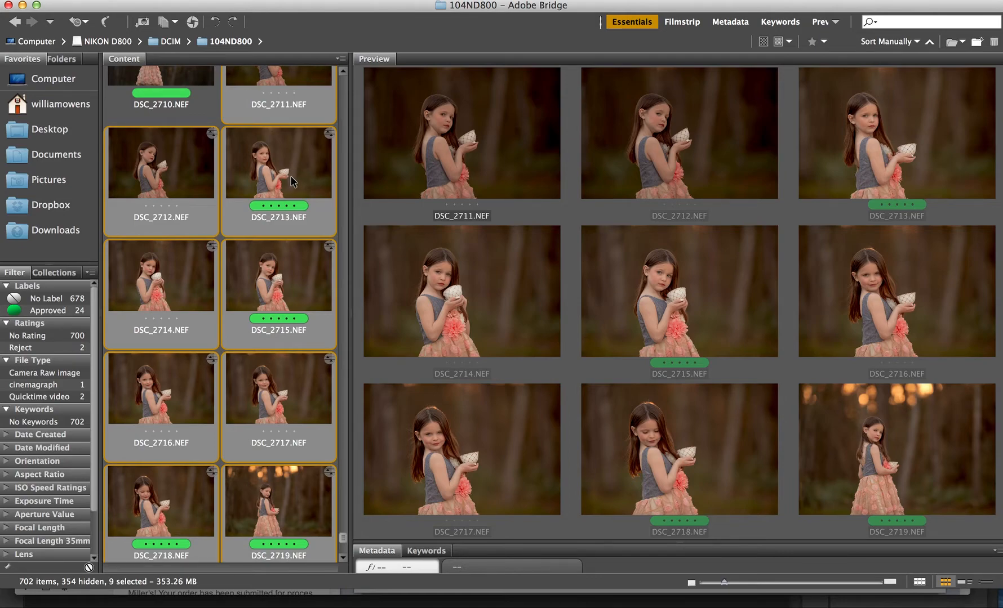
# Examine DSC_2719.NEF as a full-screen preview.
pyautogui.click(281, 509)
pyautogui.press('space')
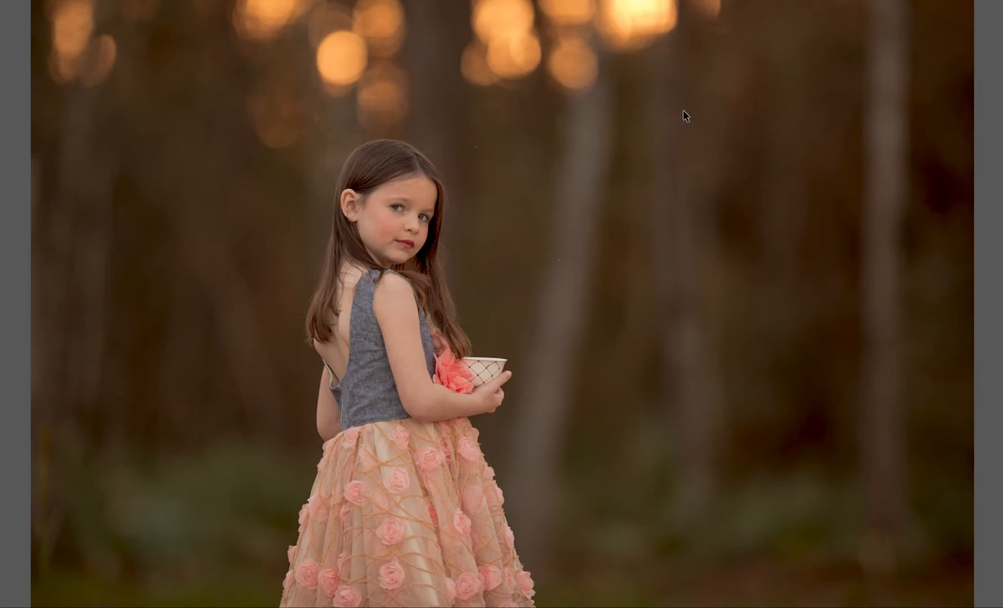
pyautogui.press('space')
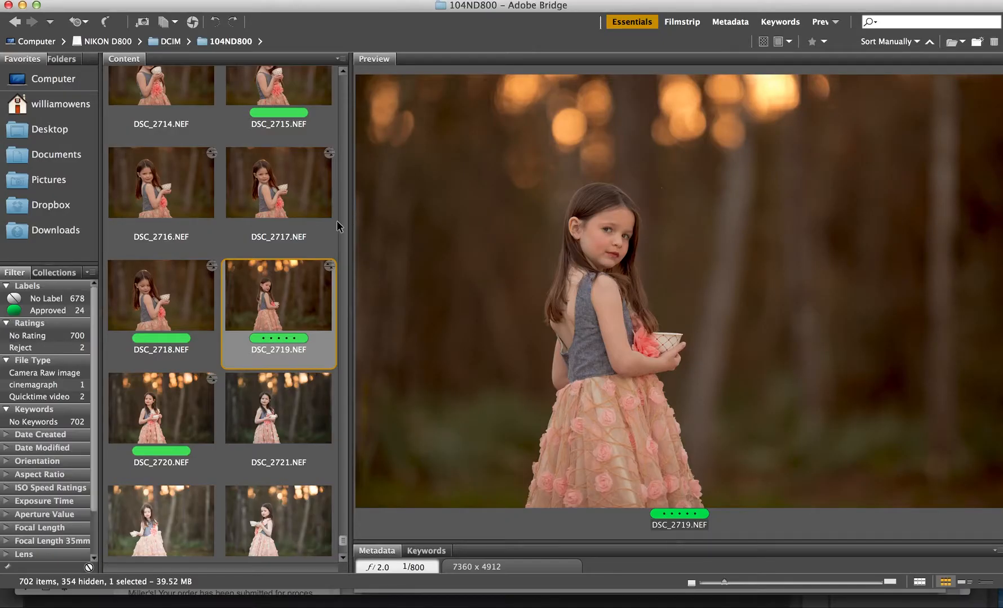
# Open DSC_2713.NEF in Camera Raw and send the image to Photoshop.
pyautogui.click(343, 71)
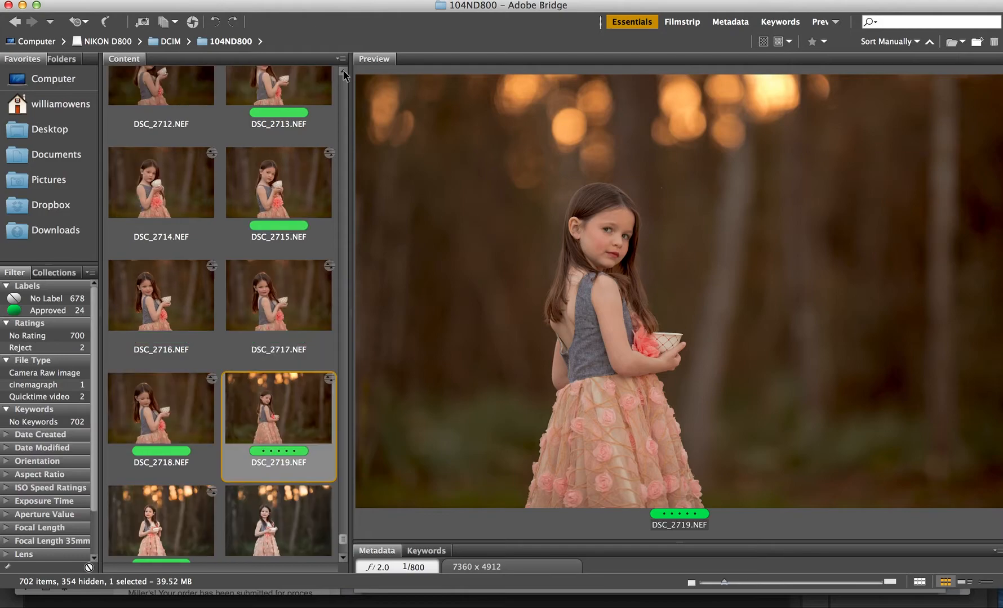
pyautogui.click(306, 179)
pyautogui.press('Up')
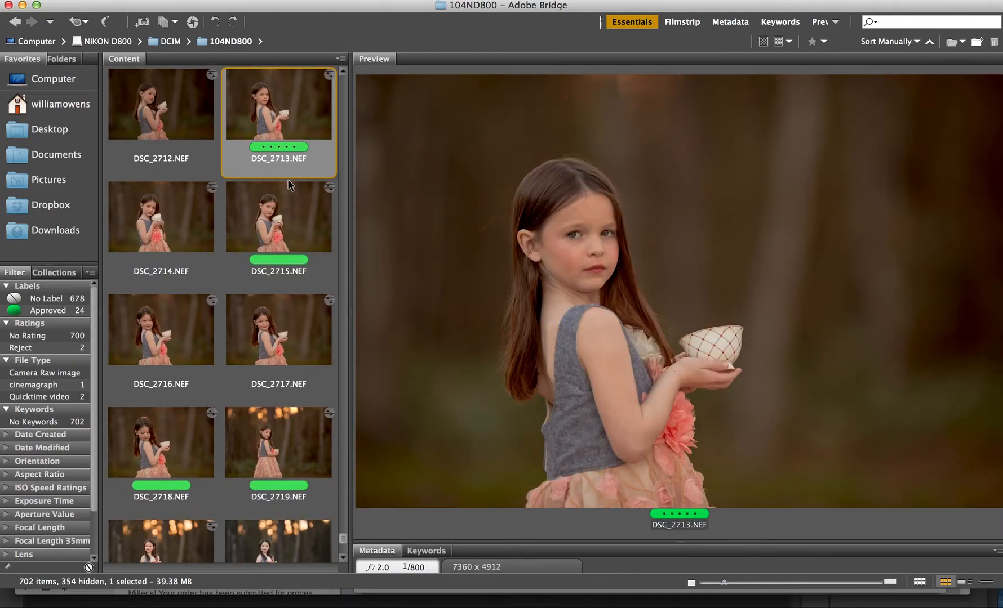
pyautogui.rightClick(291, 126)
pyautogui.click(372, 161)
pyautogui.click(723, 588)
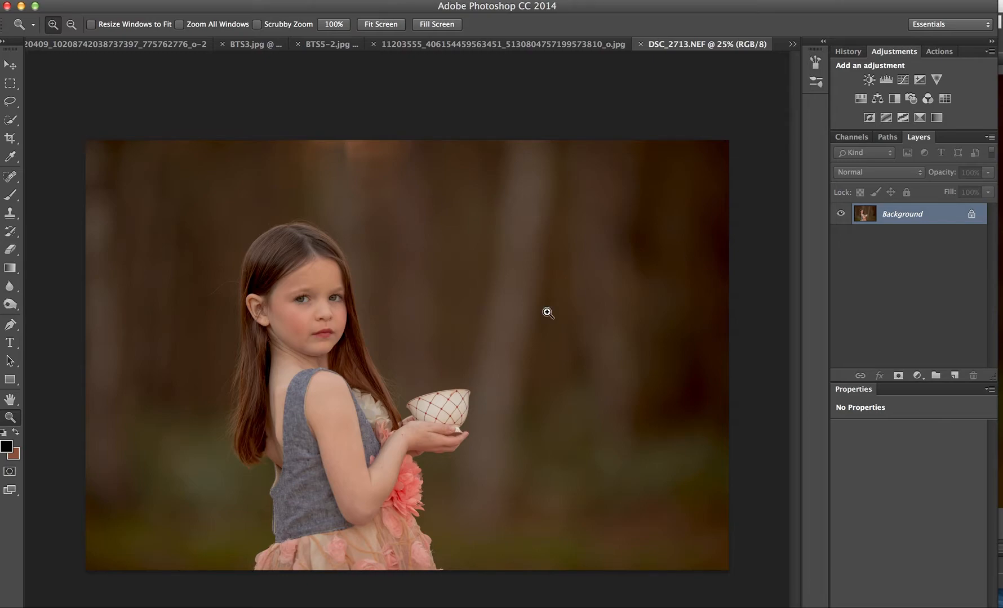
# Crop the photo slightly tighter around the girl at a 2:3 ratio and flatten it into a Background layer.
pyautogui.press('c')
pyautogui.moveTo(405, 145); pyautogui.dragTo(407, 166)
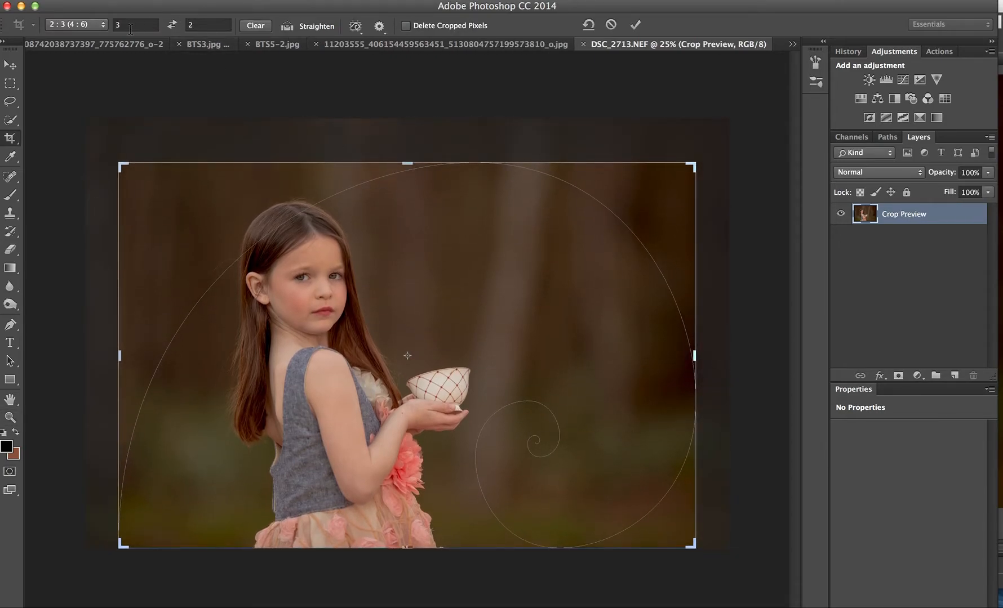
pyautogui.press('Return')
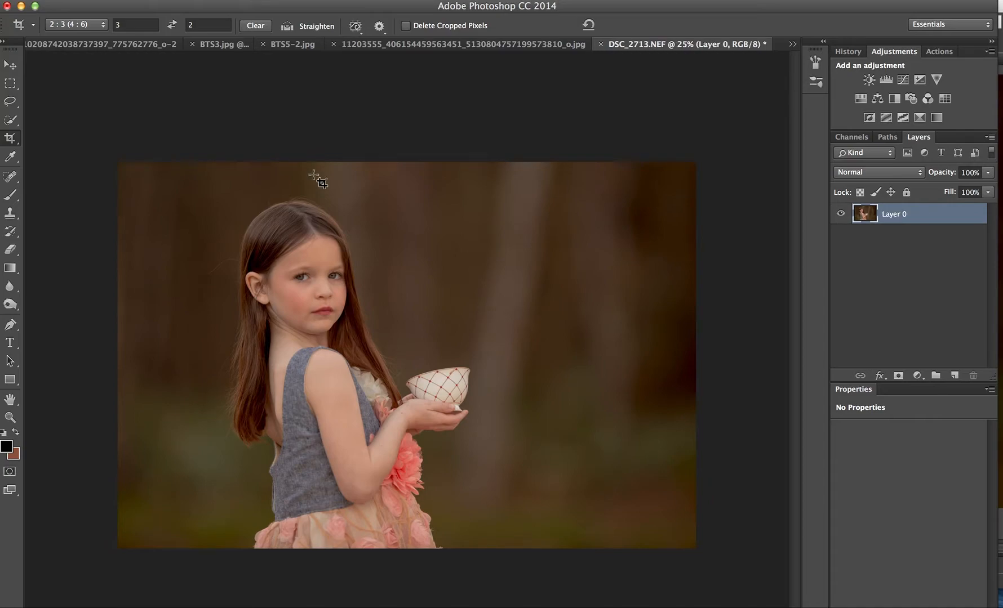
pyautogui.press('super+j')
# Remove the long stray hair in the background near the girl's ear with a 35 px content-aware Spot Healing Brush.
pyautogui.press('z')
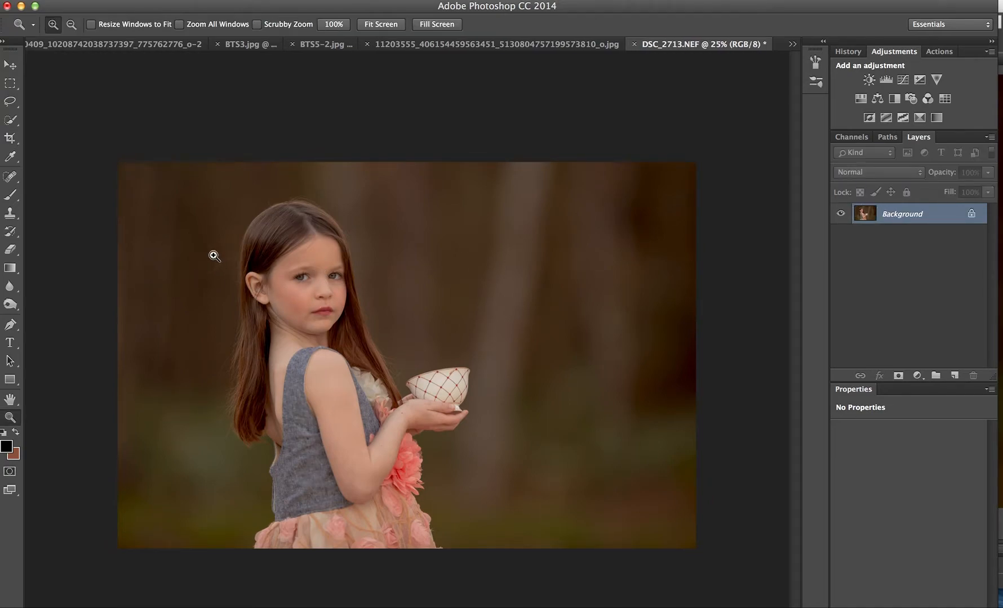
pyautogui.click(208, 265)
pyautogui.click(208, 265)
pyautogui.click(209, 266)
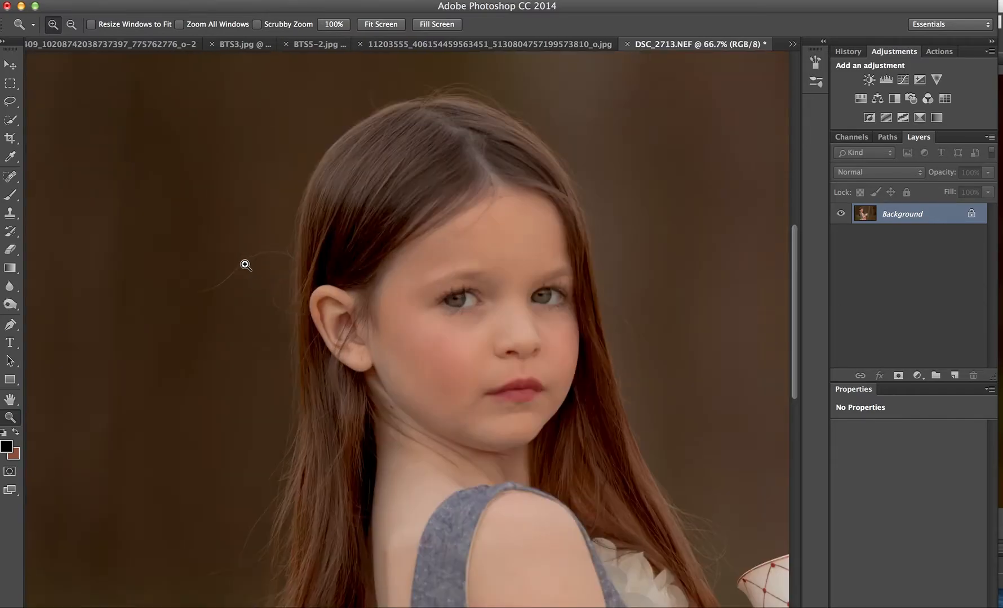
pyautogui.click(210, 266)
pyautogui.click(209, 266)
pyautogui.press('j')
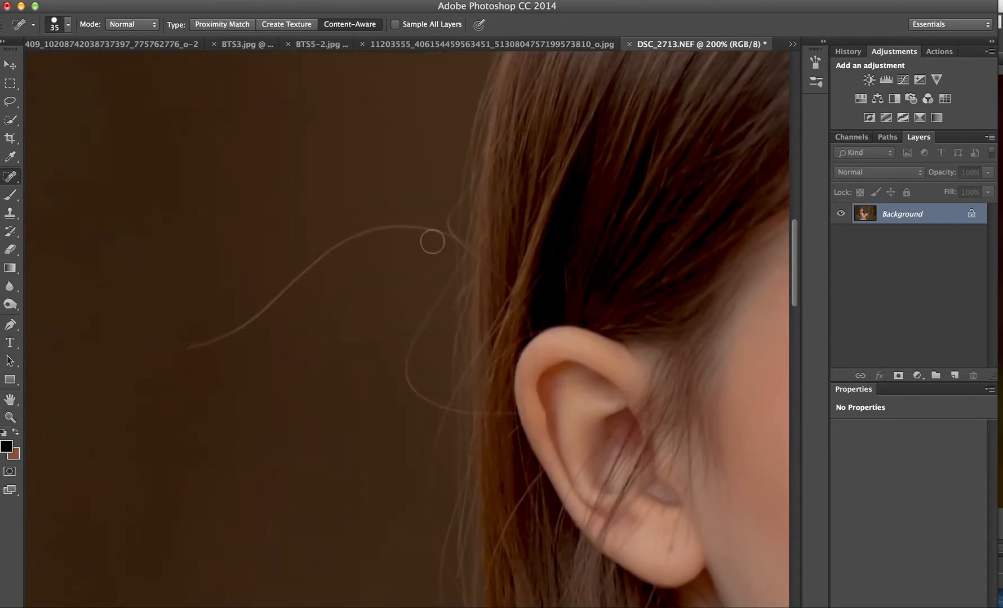
pyautogui.moveTo(437, 238)
pyautogui.mouseDown()
pyautogui.moveTo(382, 233)
pyautogui.moveTo(320, 254)
pyautogui.moveTo(227, 339)
pyautogui.moveTo(186, 348)
pyautogui.mouseUp()
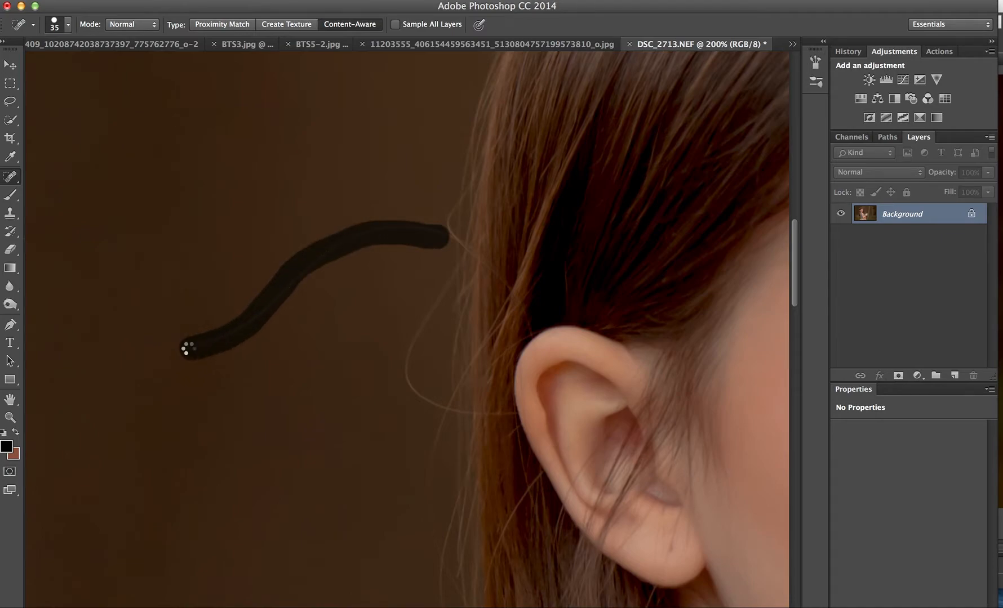
# Duplicate the Background layer and apply the Dust & Scratches filter to the copy with radius 79 pixels and threshold 1.
pyautogui.click(10, 176)
pyautogui.click(87, 177)
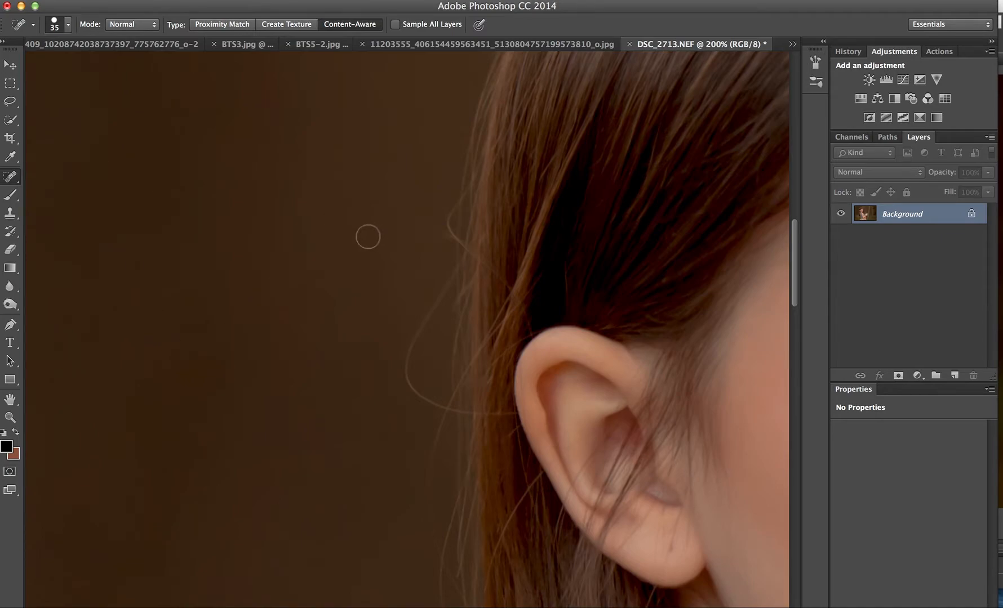
pyautogui.press('super+minus')
pyautogui.press('super+minus')
pyautogui.press('super+minus')
pyautogui.press('super+minus')
pyautogui.press('super+minus')
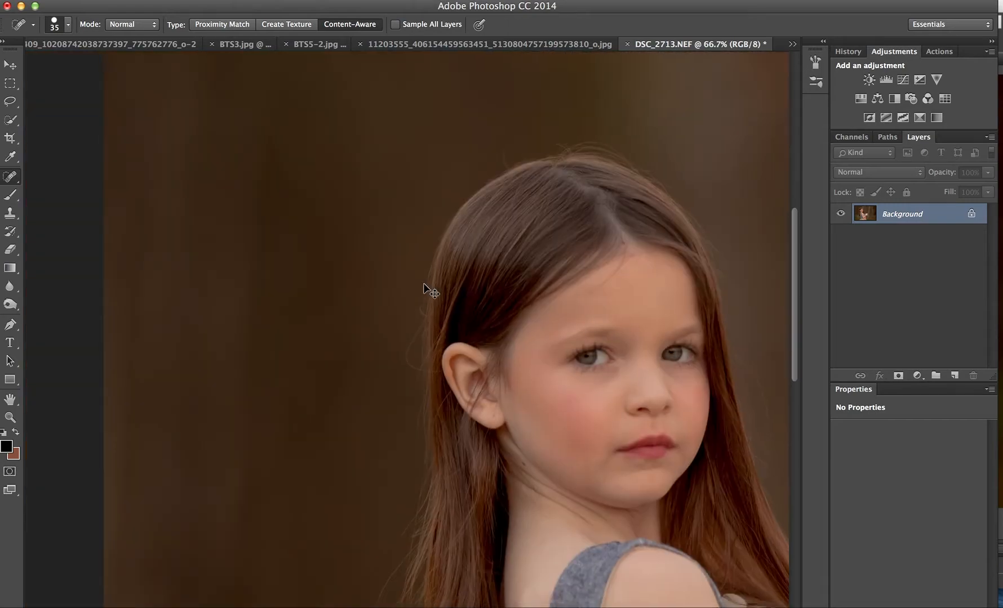
pyautogui.press('z')
pyautogui.click(528, 181)
pyautogui.click(527, 180)
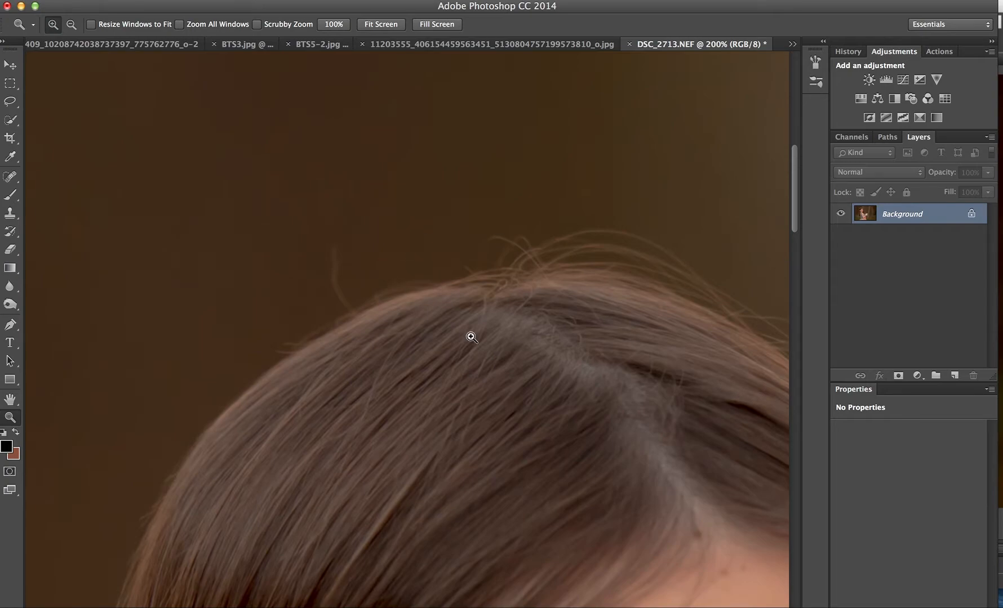
pyautogui.press('super+j')
pyautogui.click(327, 1)
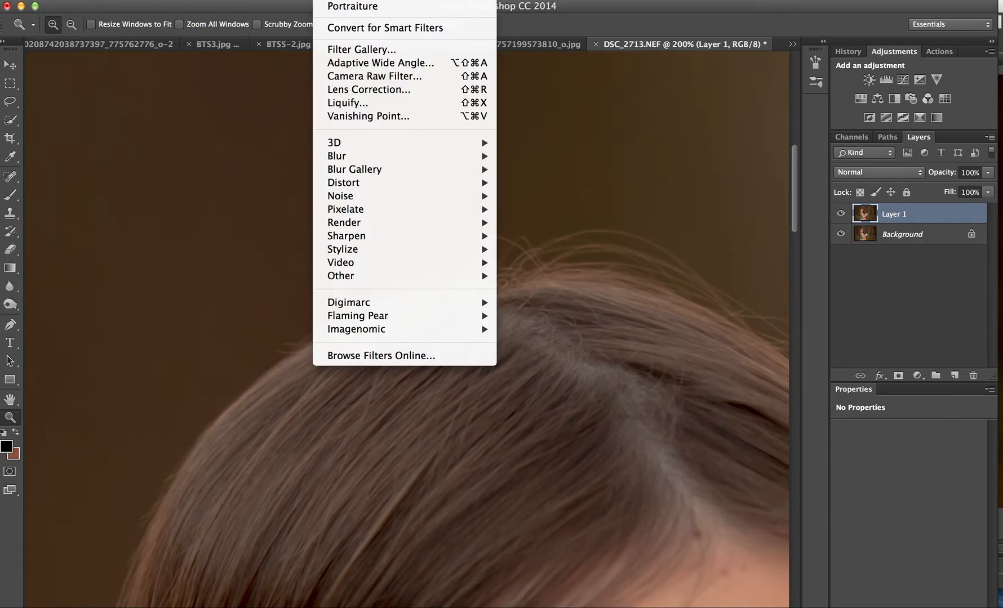
pyautogui.moveTo(388, 196)
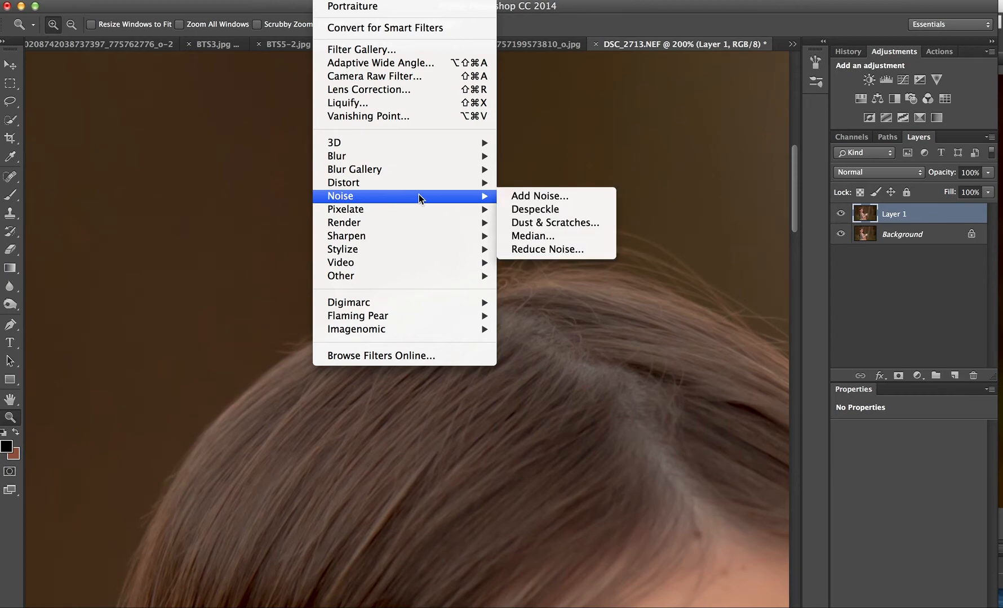
pyautogui.click(544, 220)
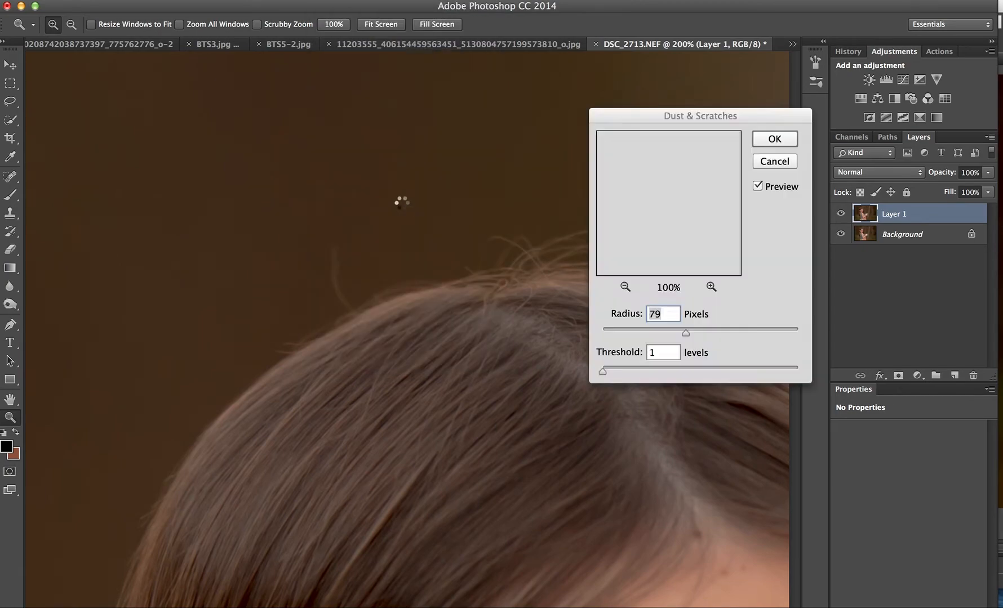
pyautogui.click(774, 139)
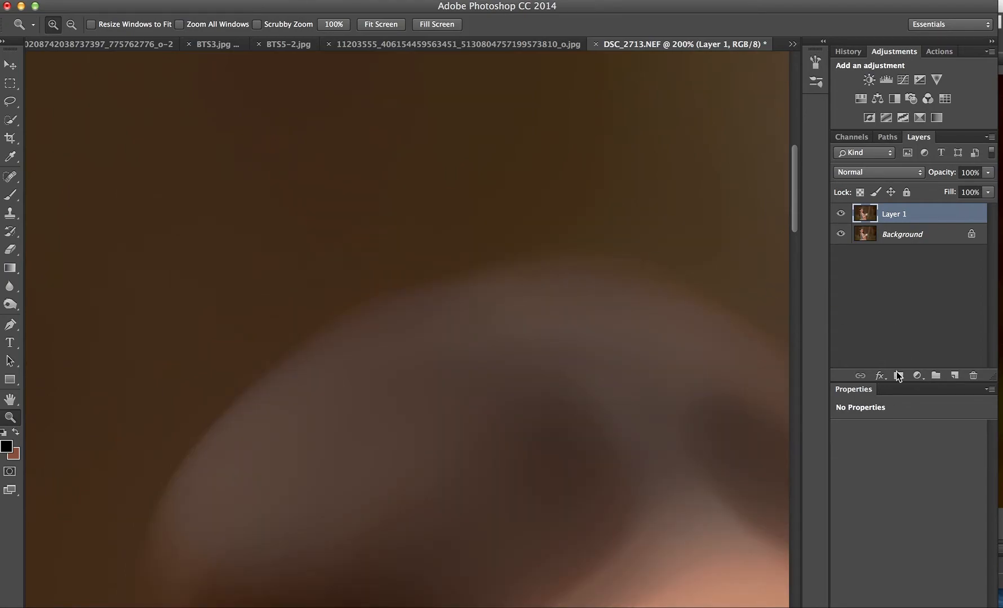
# Hide the filtered copy behind an inverted black layer mask and set the Brush to 50 px with 41% hardness.
pyautogui.click(898, 376)
pyautogui.hotkey('ctrl', 'i')
pyautogui.press('b')
pyautogui.press('[')
pyautogui.press('[')
pyautogui.press('[')
pyautogui.press('[')
pyautogui.press('[')
pyautogui.press('[')
pyautogui.press('[')
pyautogui.press('[')
pyautogui.press('[')
pyautogui.press('[')
pyautogui.press('[')
pyautogui.press('[')
pyautogui.press('[')
pyautogui.press('[')
pyautogui.press('[')
pyautogui.press('[')
pyautogui.press('[')
pyautogui.press('[')
pyautogui.rightClick(386, 232)
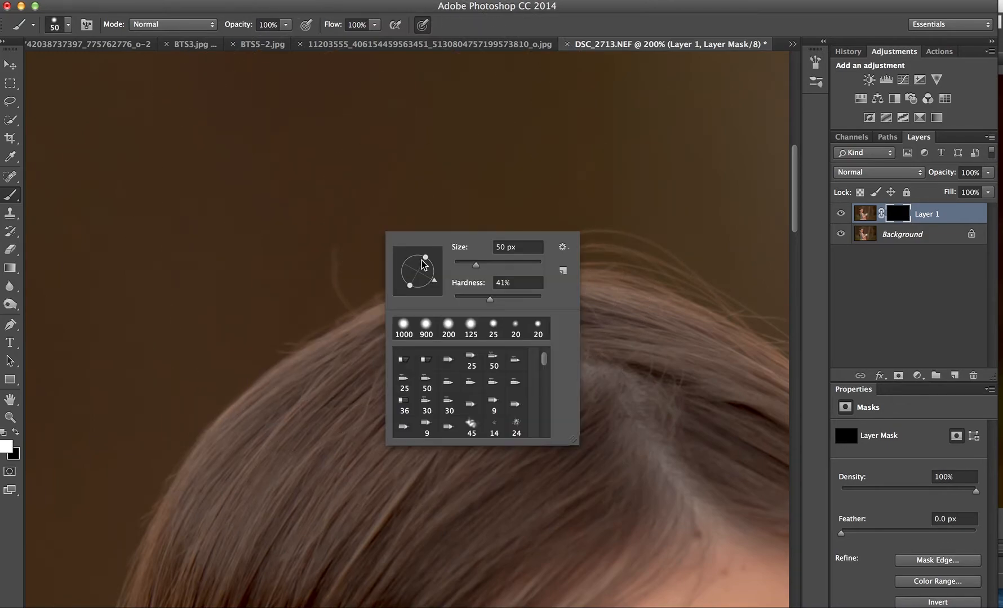
pyautogui.moveTo(488, 295); pyautogui.dragTo(490, 301)
pyautogui.click(356, 179)
# Paint white on the Layer 1 mask over the flyaway hairs along the crown and down the forehead side of the head.
pyautogui.moveTo(369, 307); pyautogui.dragTo(335, 304)
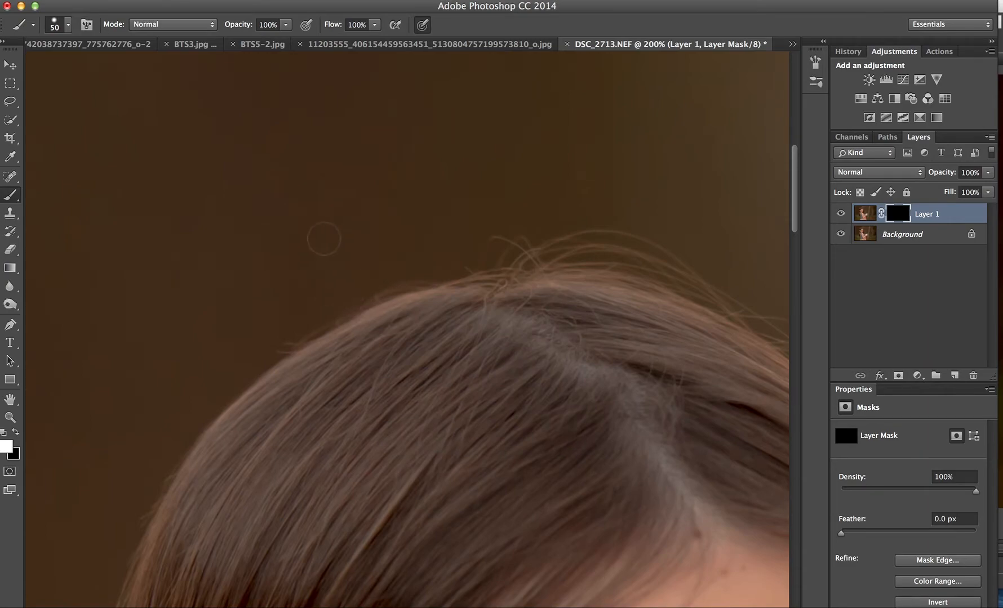
pyautogui.moveTo(477, 242)
pyautogui.mouseDown()
pyautogui.moveTo(666, 248)
pyautogui.moveTo(624, 230)
pyautogui.moveTo(645, 253)
pyautogui.mouseUp()
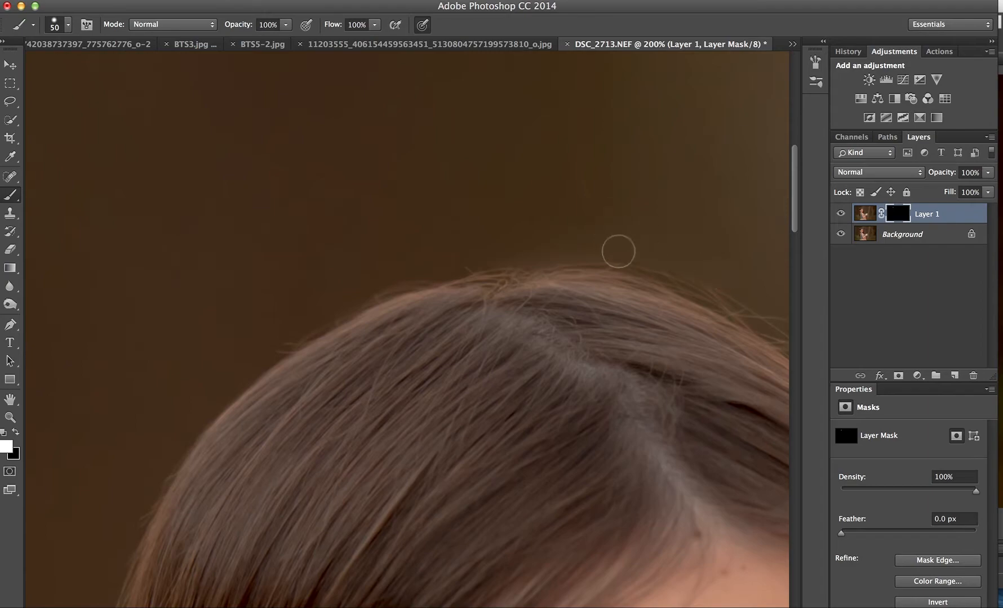
pyautogui.moveTo(626, 336)
pyautogui.mouseDown()
pyautogui.moveTo(190, 296)
pyautogui.moveTo(164, 272)
pyautogui.mouseUp()
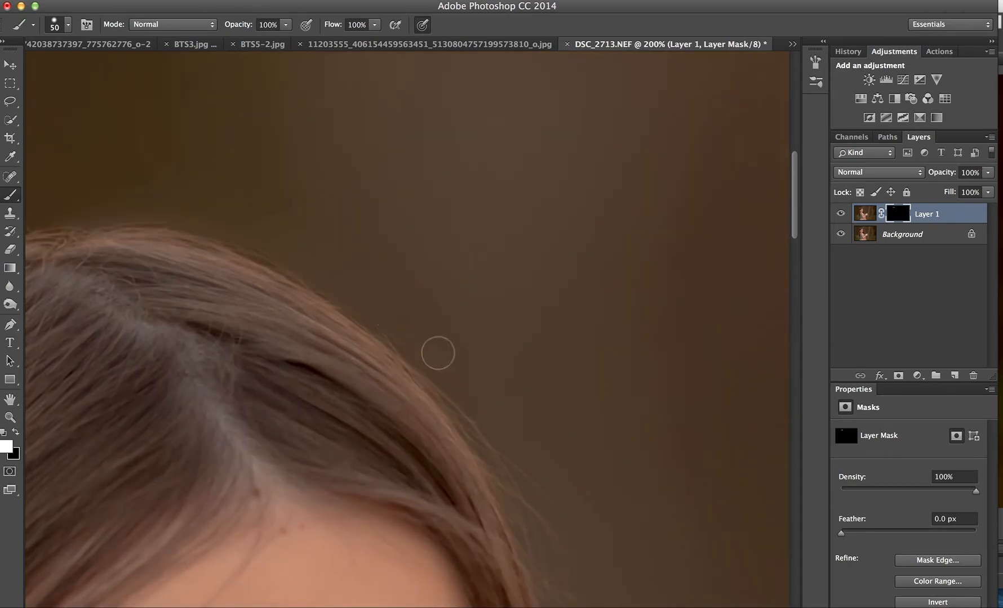
pyautogui.moveTo(427, 340); pyautogui.dragTo(375, 161)
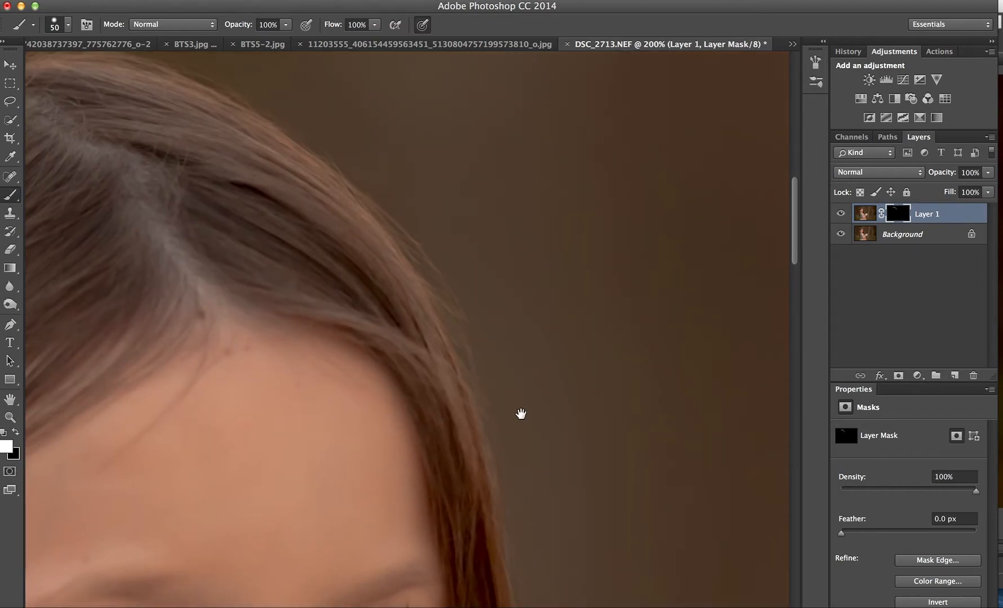
# Paint out the stray hairs in the background beside the girl's far cheek on the Layer 1 mask.
pyautogui.moveTo(520, 414); pyautogui.dragTo(505, 143)
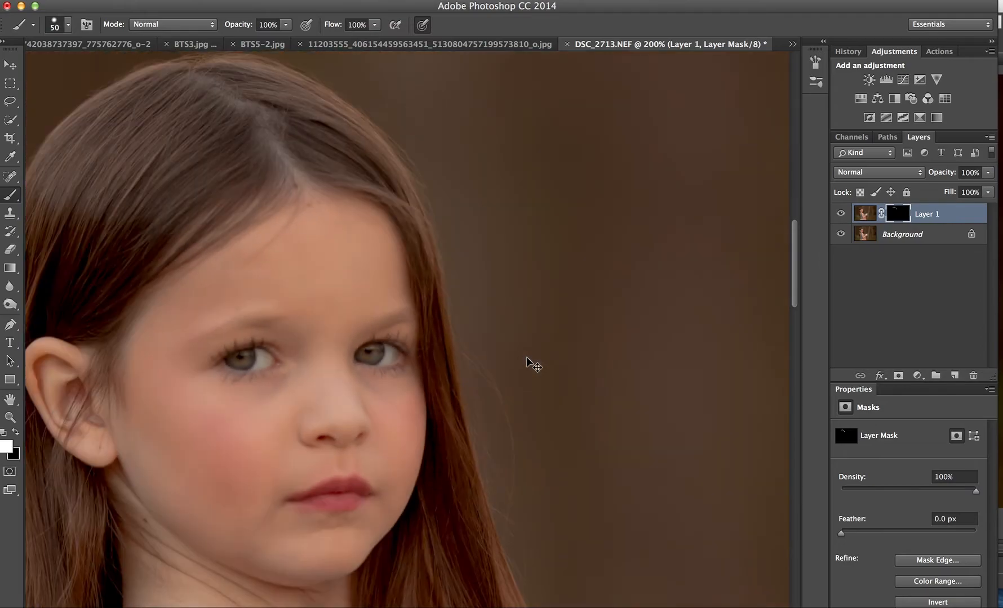
pyautogui.press('super+minus')
pyautogui.press('super+space')
pyautogui.keyDown('super'); pyautogui.click(477, 392); pyautogui.keyUp('super')
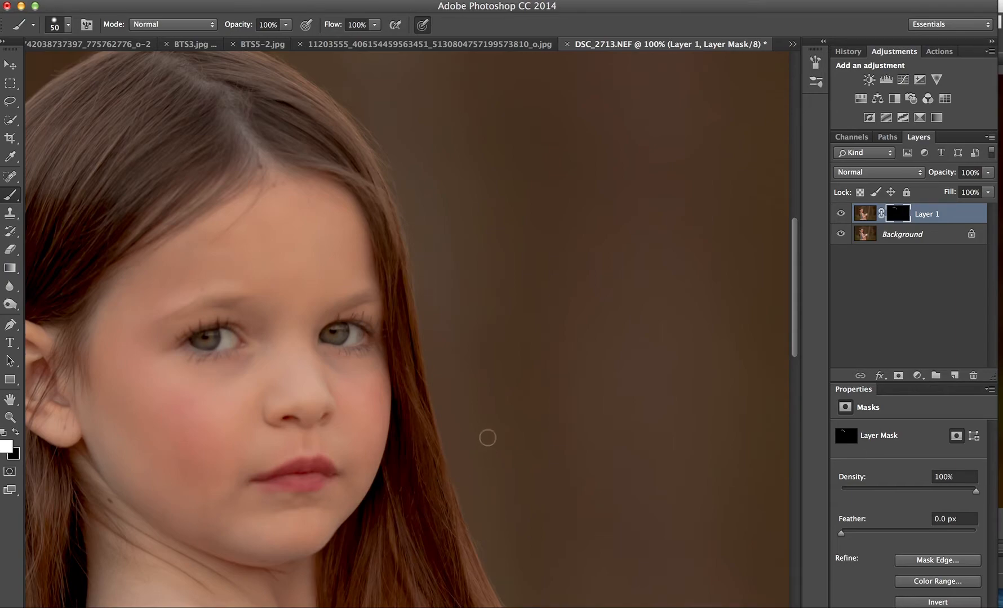
# Paint out the stray hairs behind the ear and down the back of the hair to its tips on the mask.
pyautogui.press('space')
pyautogui.moveTo(295, 396); pyautogui.dragTo(781, 286)
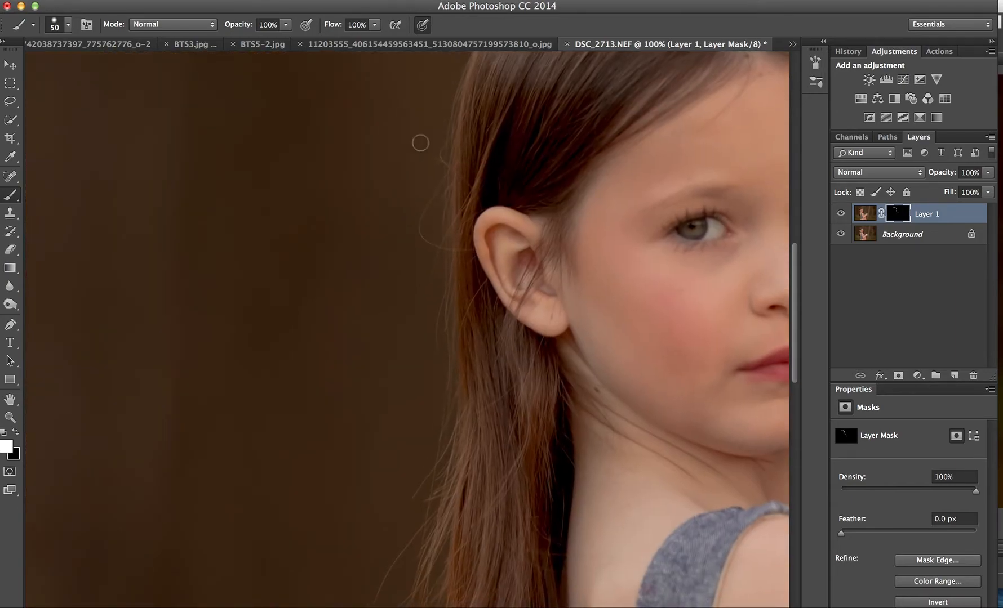
pyautogui.press('space')
pyautogui.moveTo(398, 430); pyautogui.dragTo(387, 152)
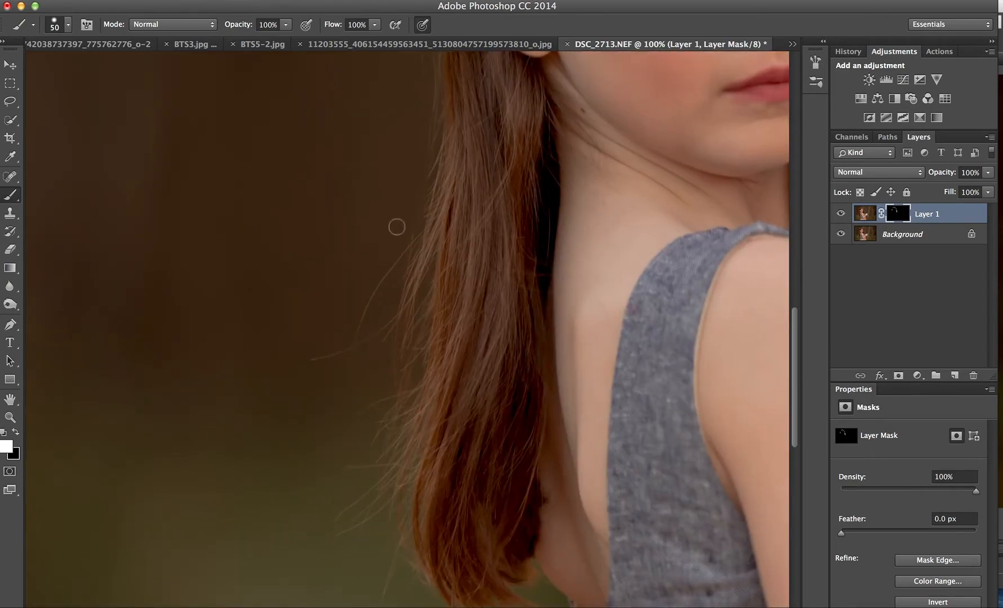
pyautogui.moveTo(392, 322); pyautogui.dragTo(302, 359)
pyautogui.press('super+minus')
pyautogui.press('super+minus')
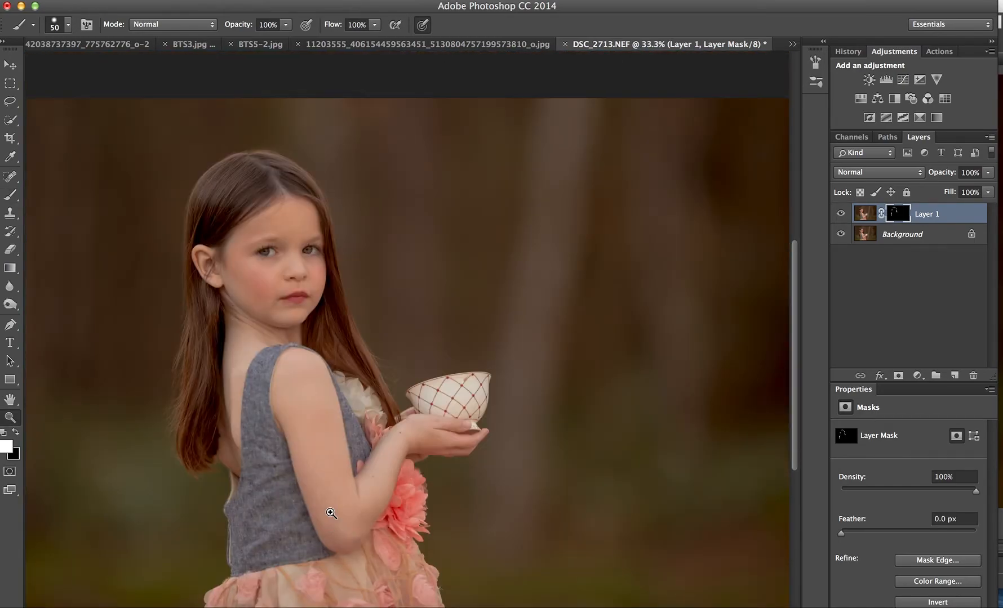
pyautogui.press('super+space')
pyautogui.keyDown('super'); pyautogui.click(170, 476); pyautogui.keyUp('super')
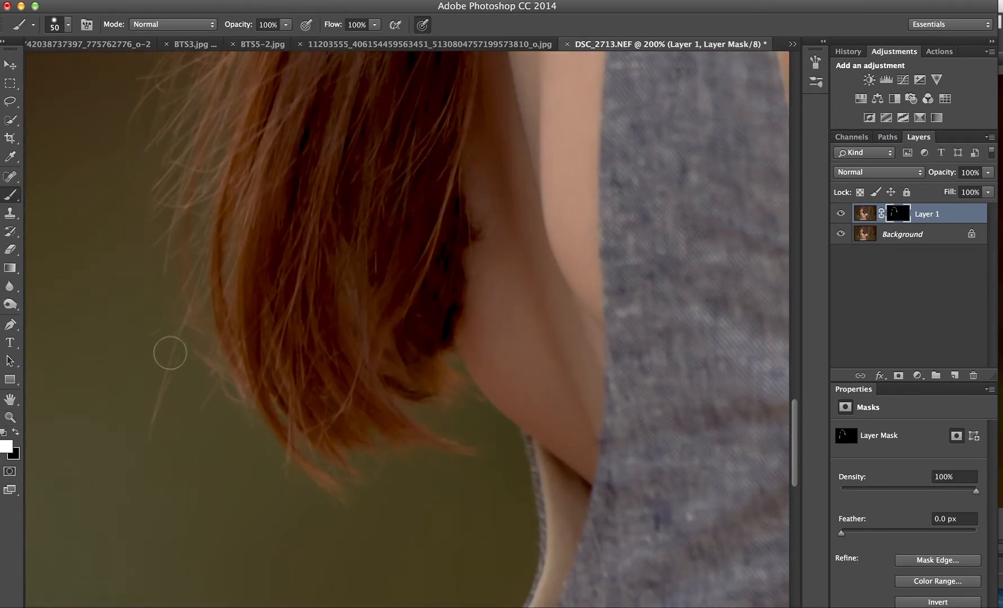
# Compare the portrait with and without the stray-hair cleanup by toggling Layer 1's visibility.
pyautogui.press('super+minus')
pyautogui.press('super+minus')
pyautogui.press('super+minus')
pyautogui.press('super+minus')
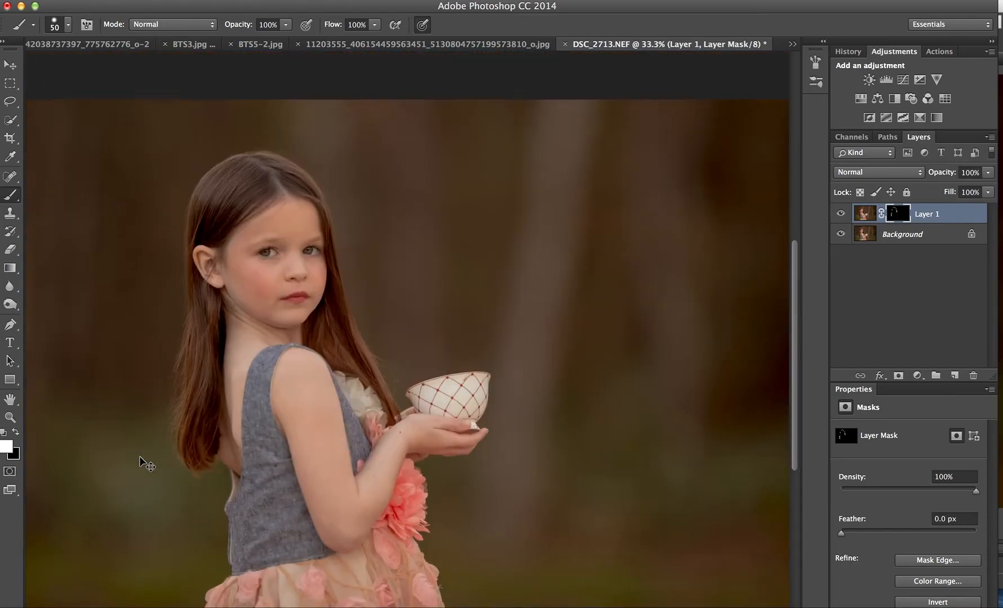
pyautogui.press('super+minus')
pyautogui.click(841, 214)
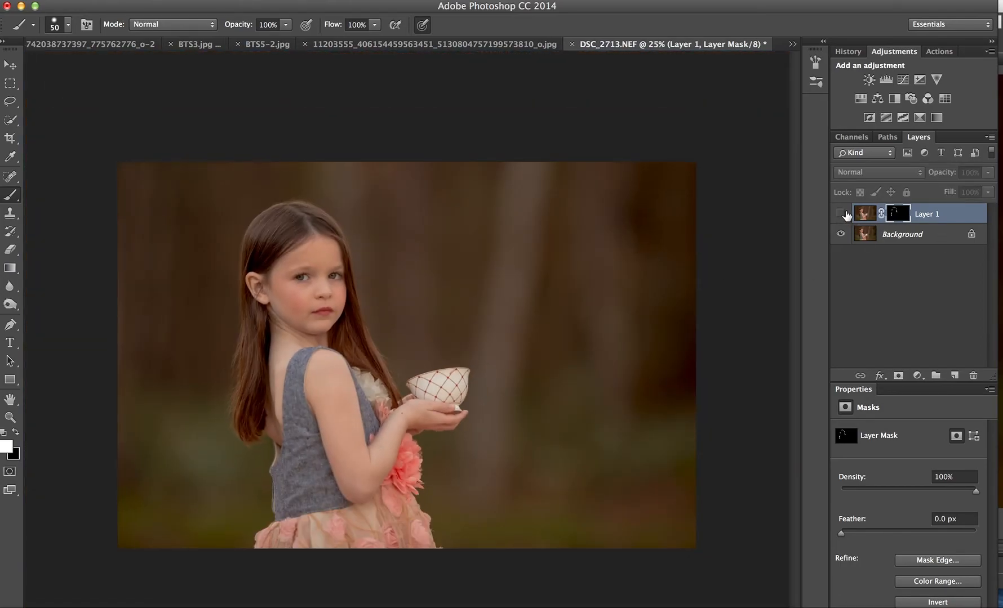
pyautogui.press('z')
pyautogui.click(201, 298)
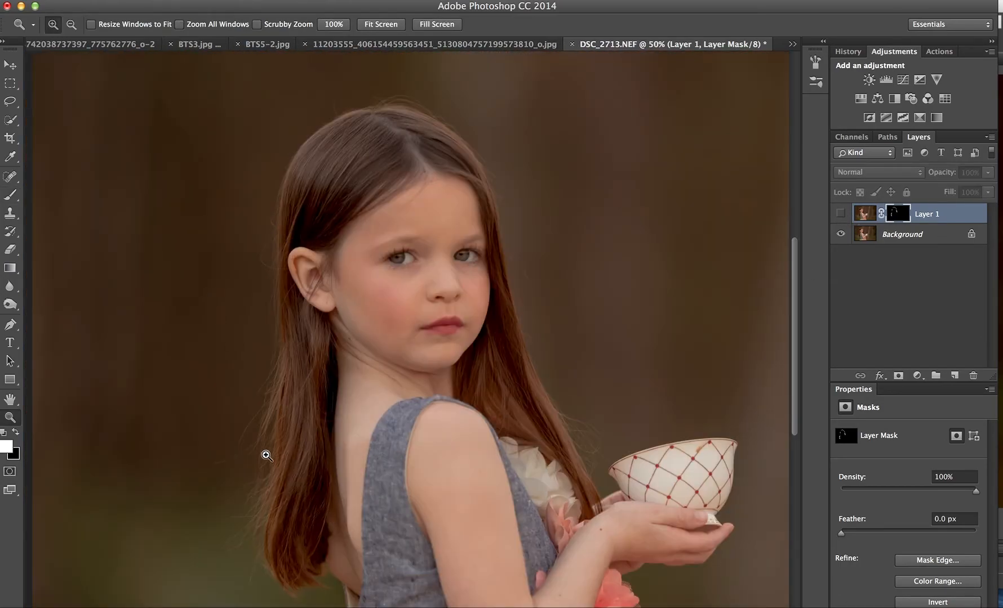
pyautogui.click(841, 214)
pyautogui.click(841, 214)
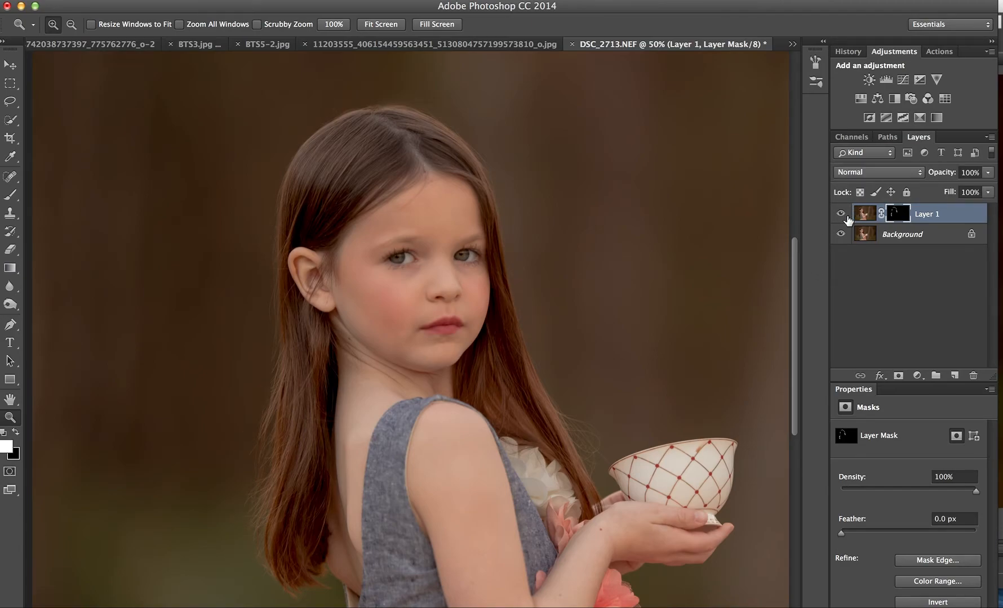
# Merge the stray-hair layer into the Background and add a new empty layer for retouching the under-eye area.
pyautogui.press('super+e')
pyautogui.click(429, 262)
pyautogui.click(429, 262)
pyautogui.click(429, 262)
pyautogui.click(429, 262)
pyautogui.keyDown('alt'); pyautogui.click(375, 303); pyautogui.keyUp('alt')
pyautogui.moveTo(973, 380); pyautogui.dragTo(957, 382)
pyautogui.click(955, 377)
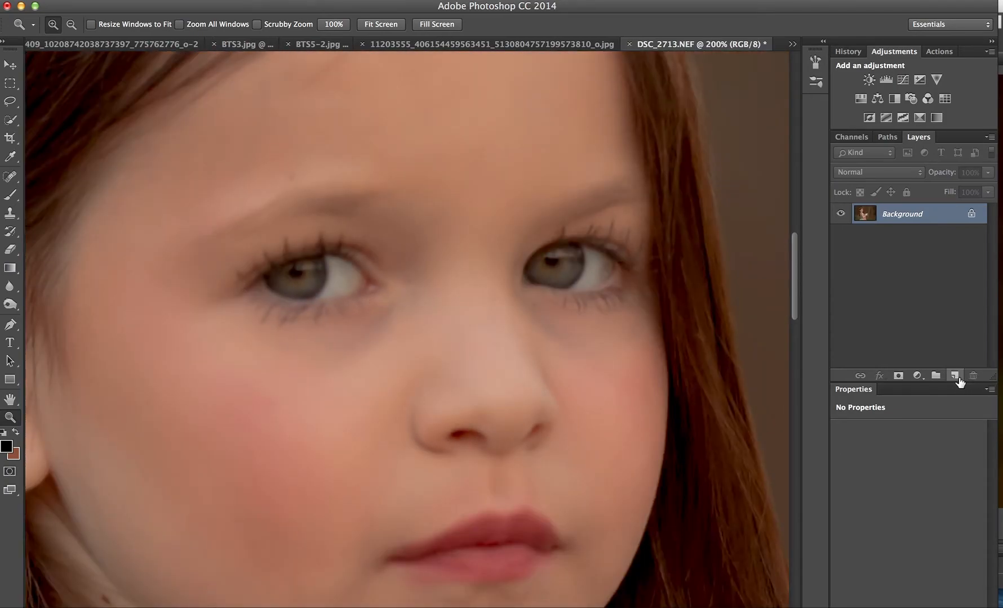
# Clone clean cheek skin over the shadows under both eyes with a 60 px Clone Stamp at 50% opacity, sampling all layers.
pyautogui.press('s')
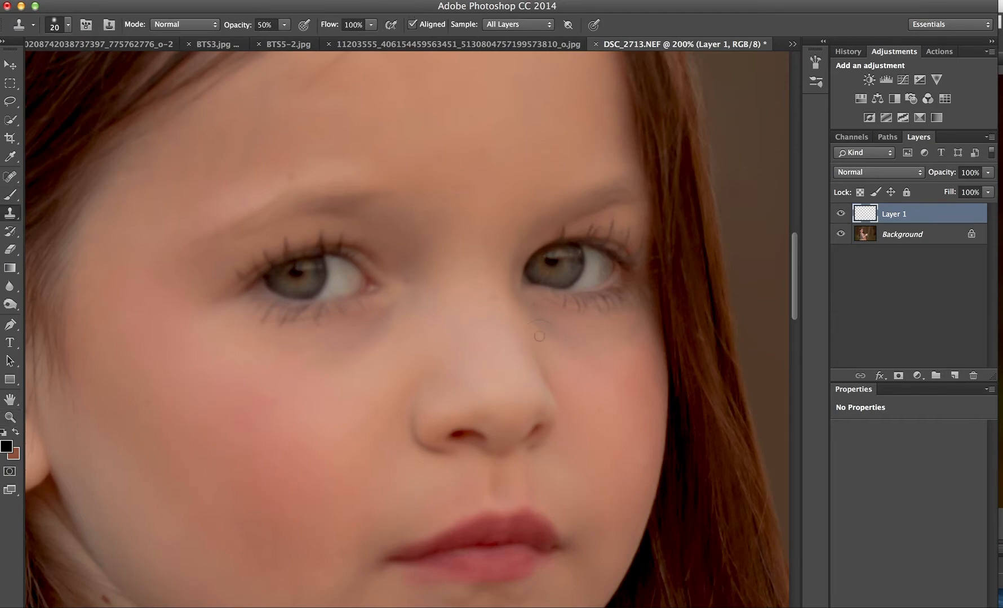
pyautogui.press(']')
pyautogui.keyDown('alt'); pyautogui.click(401, 339); pyautogui.keyUp('alt')
pyautogui.press(']')
pyautogui.moveTo(397, 316)
pyautogui.mouseDown()
pyautogui.moveTo(347, 357)
pyautogui.moveTo(386, 320)
pyautogui.mouseUp()
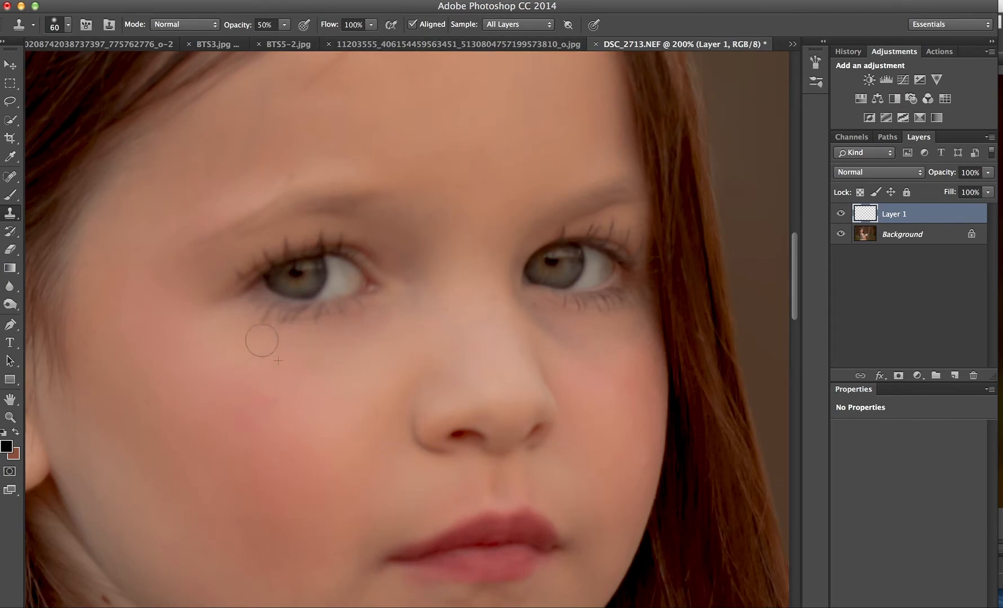
pyautogui.keyDown('alt'); pyautogui.click(604, 365); pyautogui.keyUp('alt')
pyautogui.moveTo(579, 350); pyautogui.dragTo(561, 338)
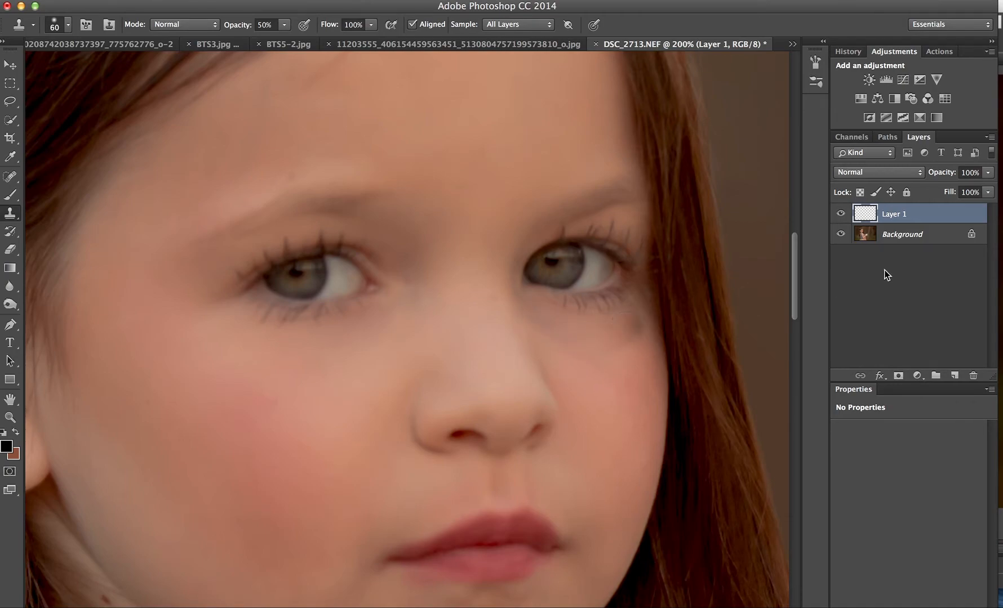
# Set the under-eye retouch layer's blend mode to Lighten, compare it with the original, and merge it into the Background.
pyautogui.moveTo(653, 318)
pyautogui.mouseDown()
pyautogui.moveTo(622, 335)
pyautogui.moveTo(631, 331)
pyautogui.moveTo(635, 368)
pyautogui.mouseUp()
pyautogui.press('super+z')
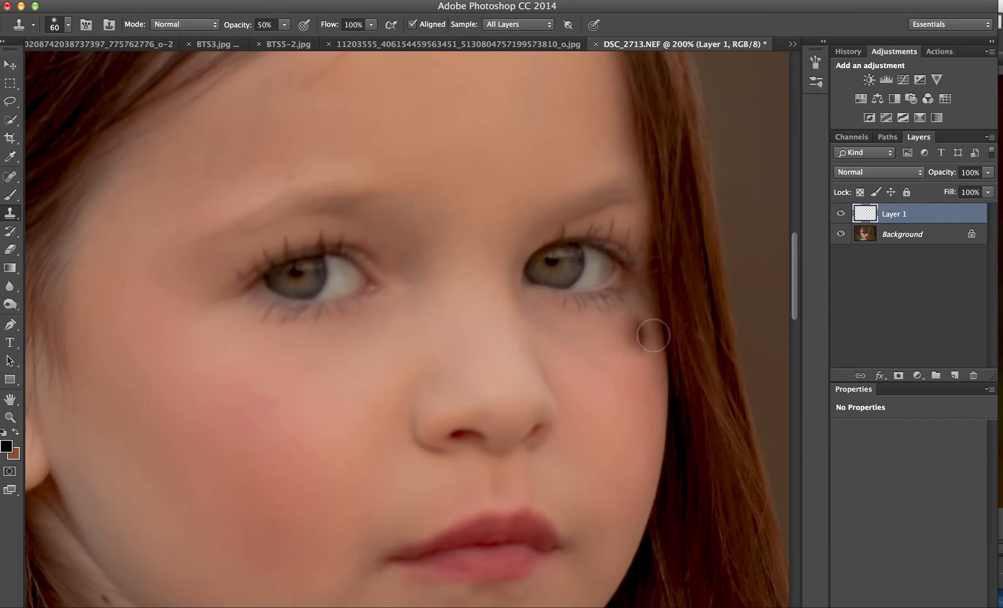
pyautogui.click(860, 173)
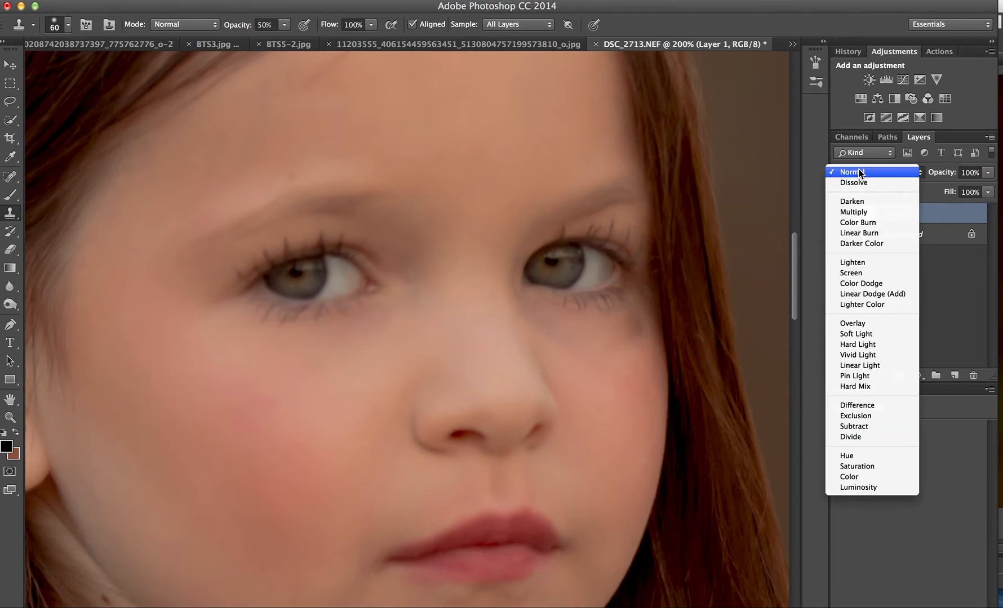
pyautogui.click(863, 263)
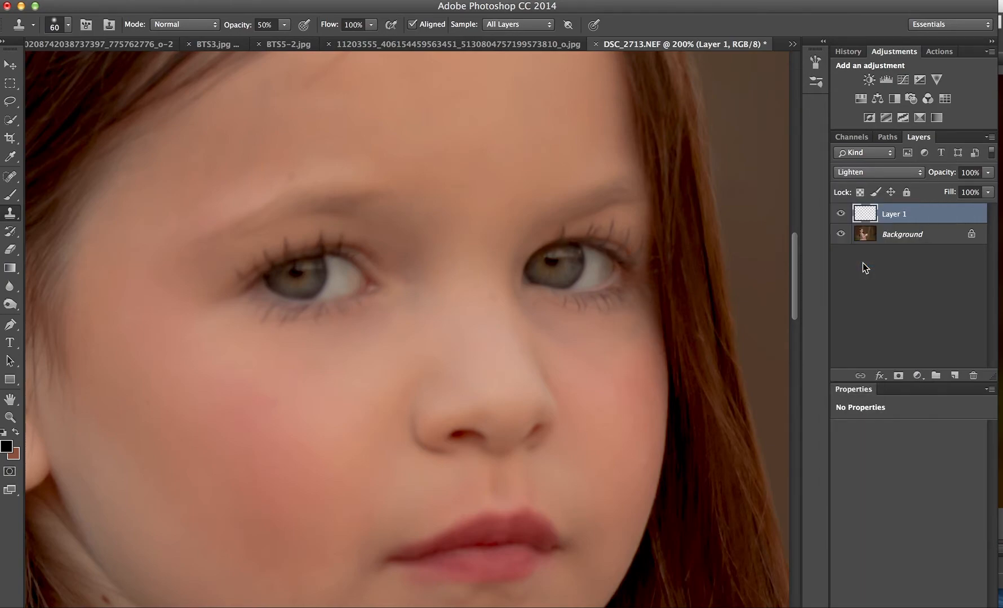
pyautogui.click(840, 215)
pyautogui.click(840, 215)
pyautogui.click(841, 215)
pyautogui.click(841, 216)
pyautogui.press('super+e')
# Add a Levels adjustment with RGB white input 193 and midtones 1.19, and set the Red channel midtones to 0.82.
pyautogui.press('super+minus')
pyautogui.press('z')
pyautogui.click(328, 350)
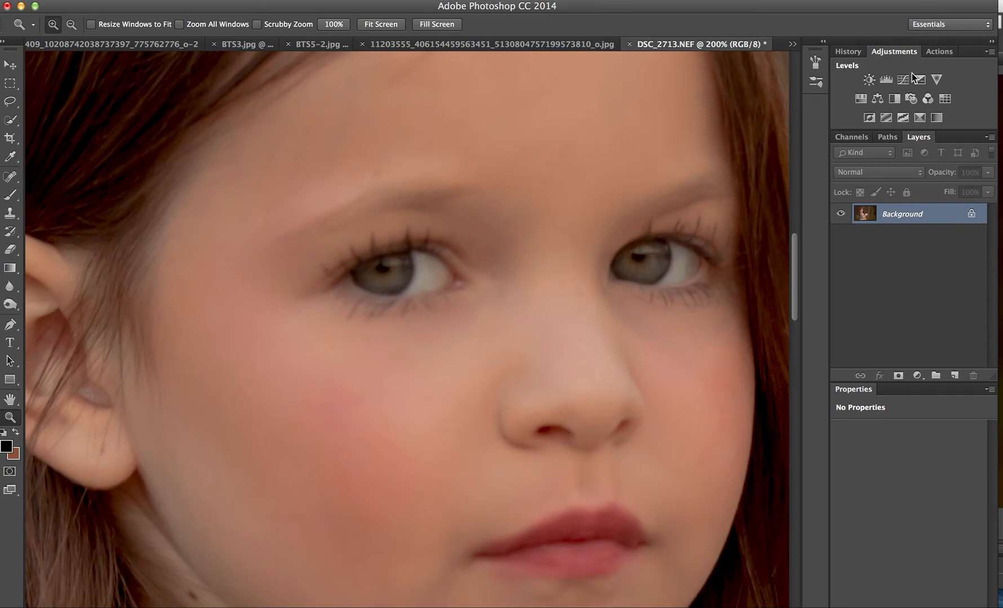
pyautogui.click(886, 80)
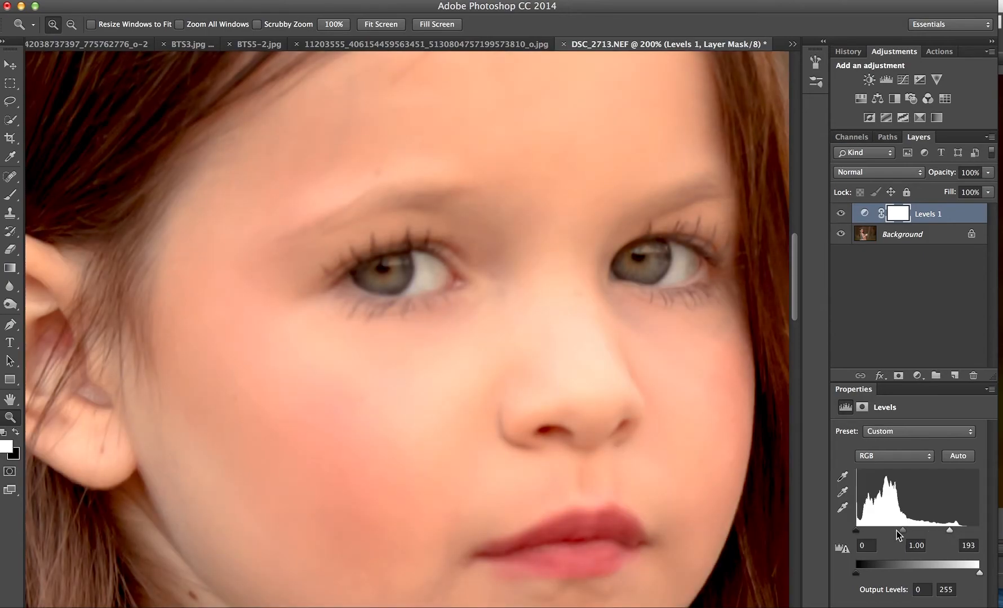
pyautogui.moveTo(903, 531); pyautogui.dragTo(896, 530)
pyautogui.click(891, 456)
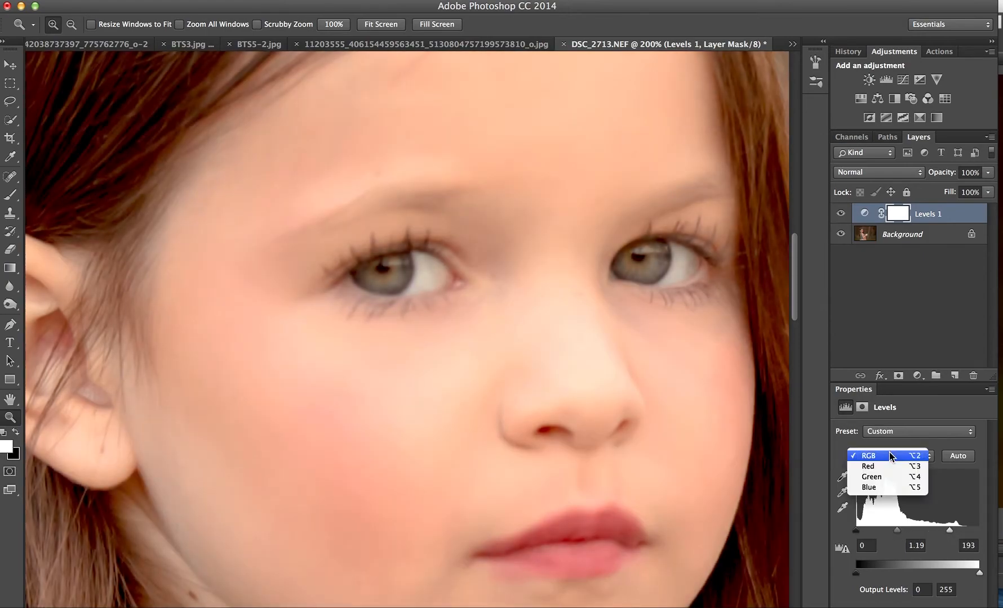
pyautogui.click(888, 466)
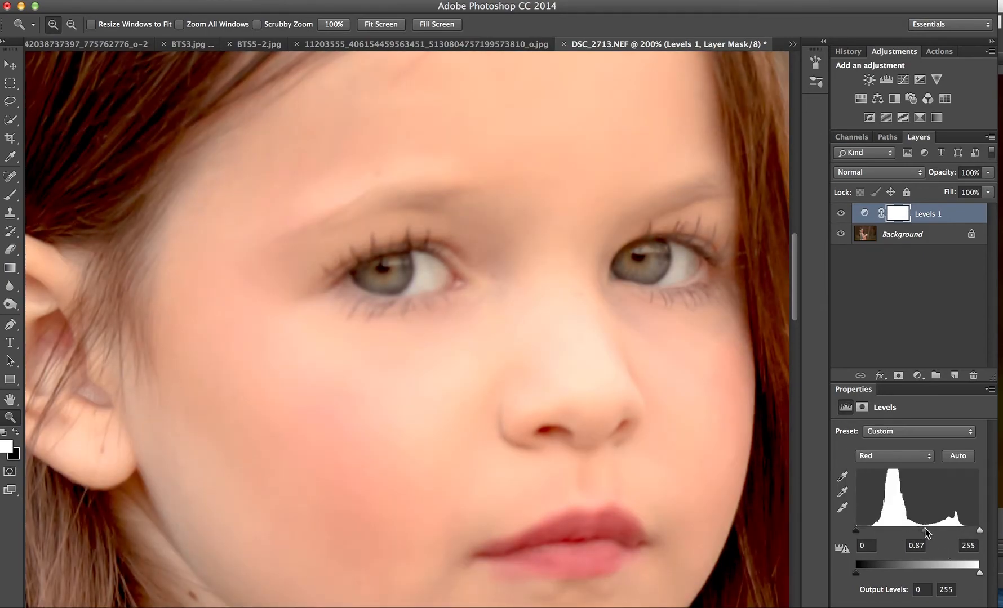
# Invert the Levels 1 mask to black and paint both irises white with a 45 px brush at 100% opacity.
pyautogui.press('super+i')
pyautogui.press('b')
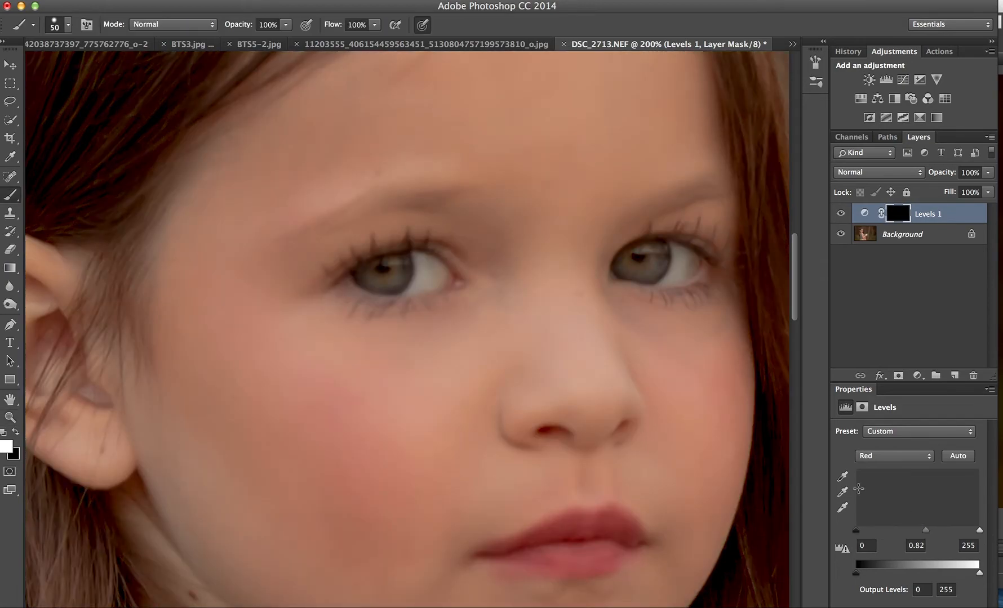
pyautogui.press('[')
pyautogui.moveTo(652, 257)
pyautogui.mouseDown()
pyautogui.moveTo(630, 265)
pyautogui.moveTo(645, 256)
pyautogui.mouseUp()
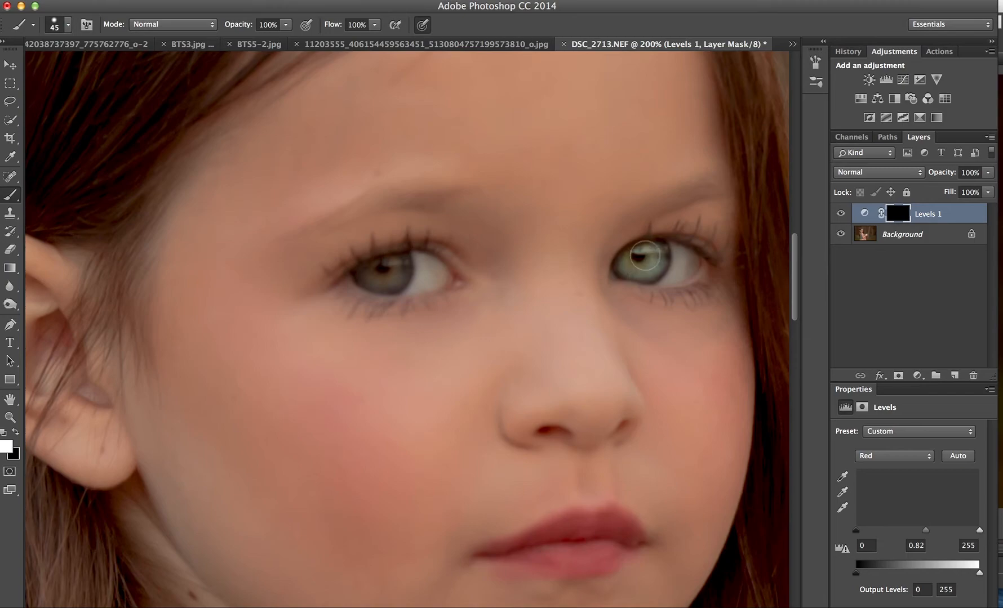
pyautogui.moveTo(401, 268)
pyautogui.mouseDown()
pyautogui.moveTo(368, 273)
pyautogui.moveTo(393, 278)
pyautogui.mouseUp()
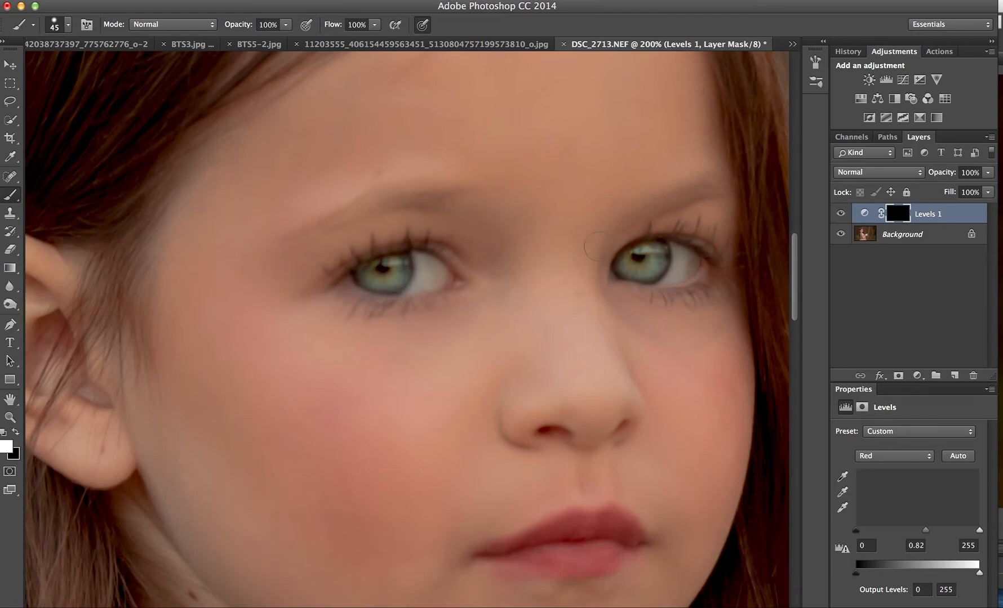
# Brush softly over the whole area of both eyes on the Levels mask with a 200 px white brush at 10% opacity.
pyautogui.press(']')
pyautogui.press(']')
pyautogui.press(']')
pyautogui.press(']')
pyautogui.press(']')
pyautogui.press('1')
pyautogui.moveTo(365, 259)
pyautogui.mouseDown()
pyautogui.moveTo(394, 297)
pyautogui.moveTo(472, 260)
pyautogui.mouseUp()
pyautogui.moveTo(648, 265)
pyautogui.mouseDown()
pyautogui.moveTo(678, 253)
pyautogui.moveTo(695, 281)
pyautogui.moveTo(652, 299)
pyautogui.mouseUp()
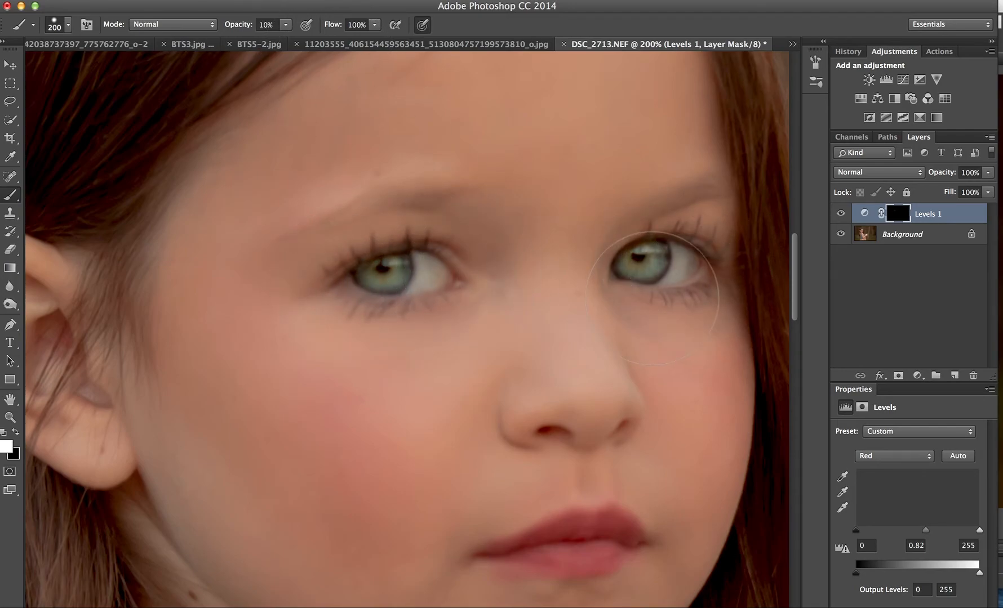
# Lower the Levels 1 layer's opacity to 49% and compare the portrait with and without it.
pyautogui.press('super+minus')
pyautogui.press('super+minus')
pyautogui.press('super+minus')
pyautogui.press('super+minus')
pyautogui.click(989, 174)
pyautogui.moveTo(990, 178); pyautogui.dragTo(918, 211)
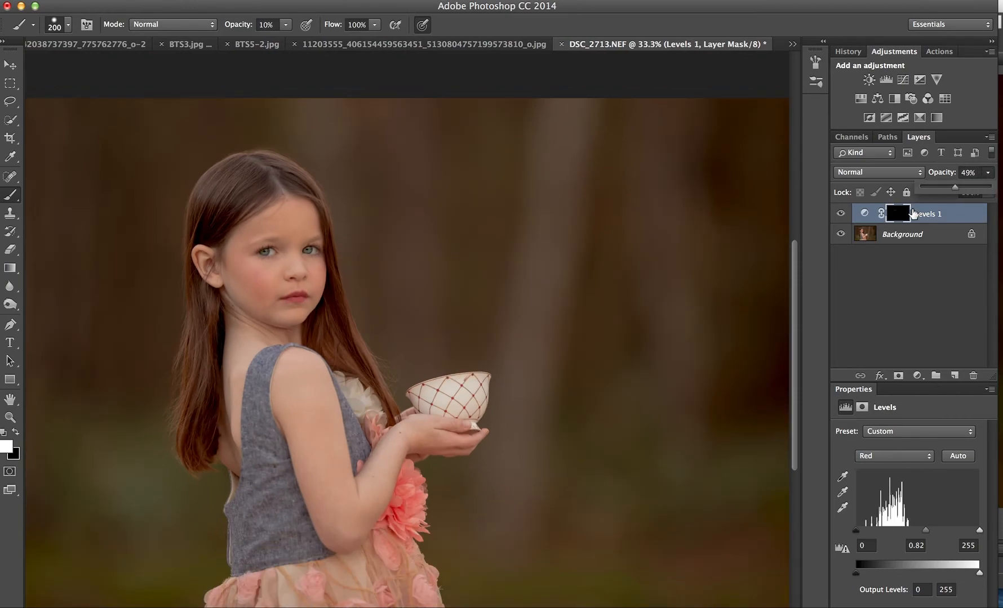
pyautogui.click(842, 214)
pyautogui.click(847, 214)
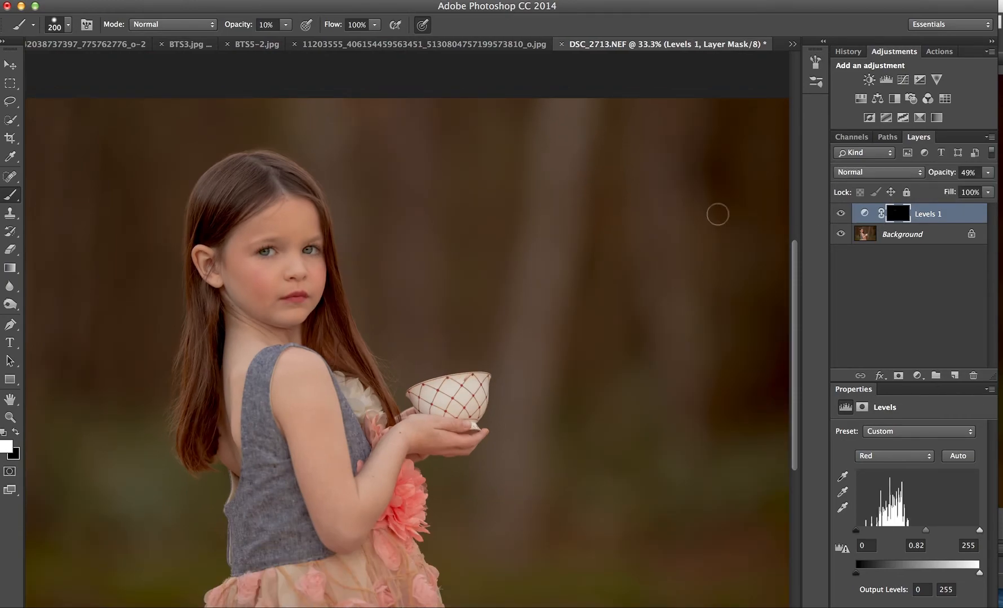
# Compare the eyes up close with and without the Levels adjustment, and merge it into the Background.
pyautogui.press('z')
pyautogui.click(266, 253)
pyautogui.click(266, 254)
pyautogui.click(266, 254)
pyautogui.click(839, 214)
pyautogui.click(839, 214)
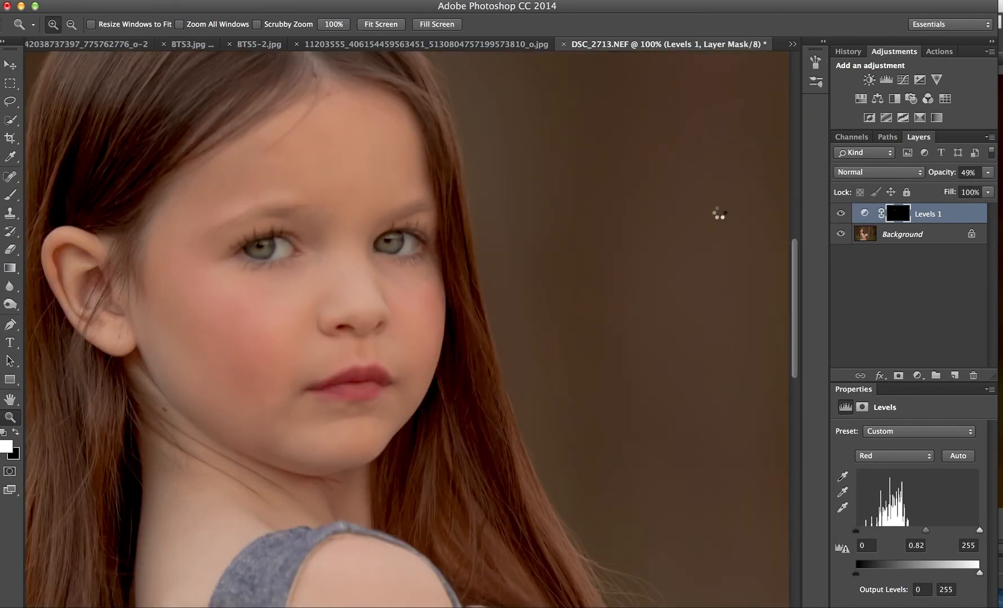
pyautogui.press('super+e')
pyautogui.press('super+minus')
pyautogui.press('super+minus')
pyautogui.press('super+minus')
pyautogui.press('super+minus')
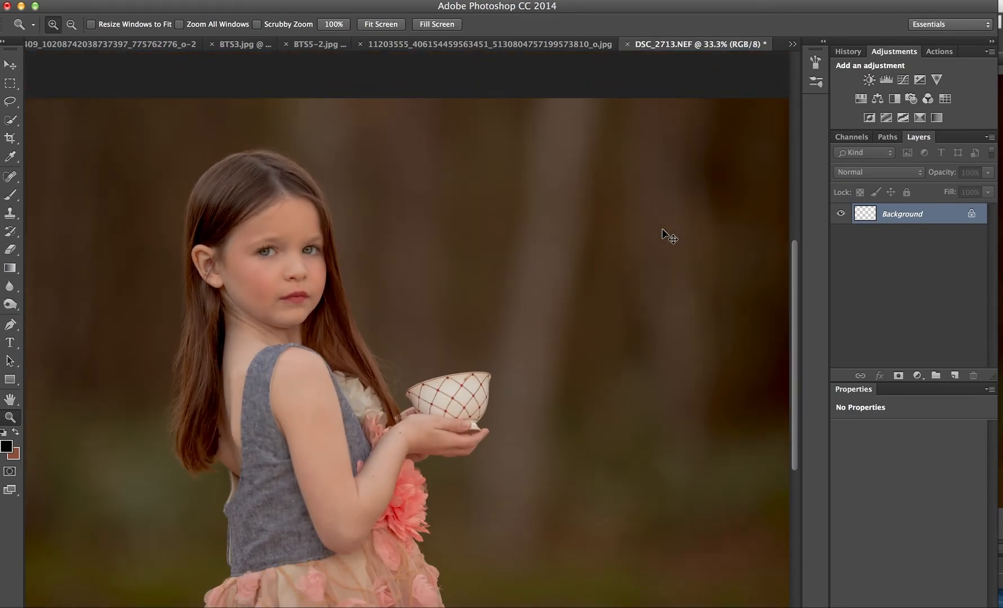
# Duplicate the Background and smooth the copy with Imagenomic Portraiture, using the Smoothing: Medium preset and a skin tone sampled from the face.
pyautogui.click(312, 359)
pyautogui.press('super+j')
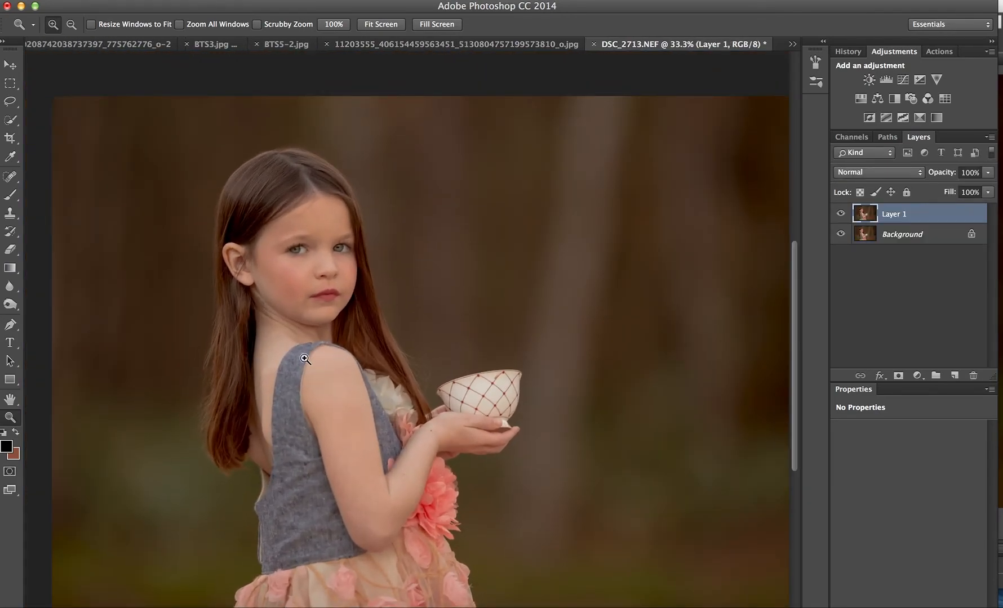
pyautogui.click(331, 3)
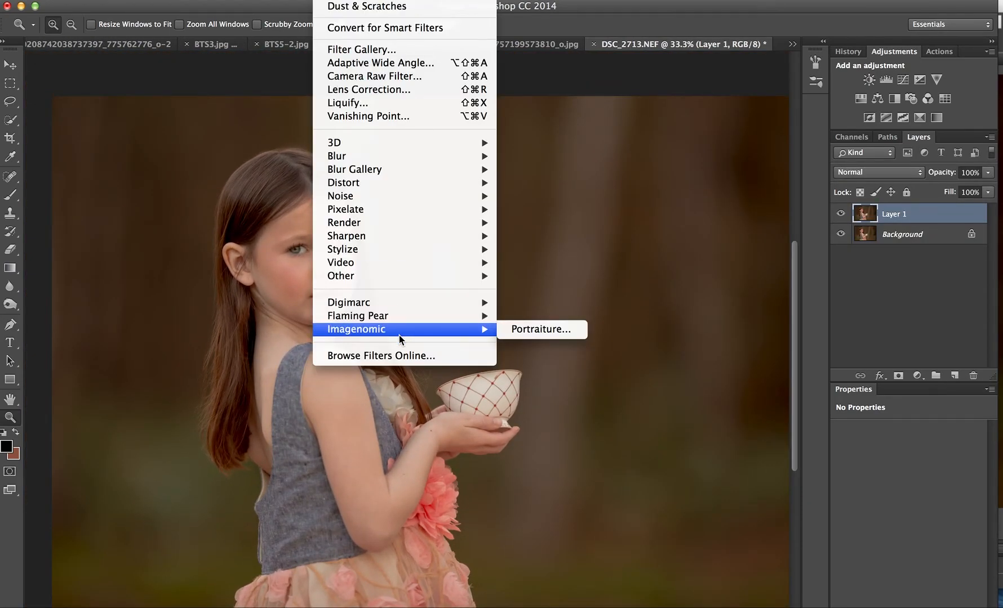
pyautogui.click(555, 332)
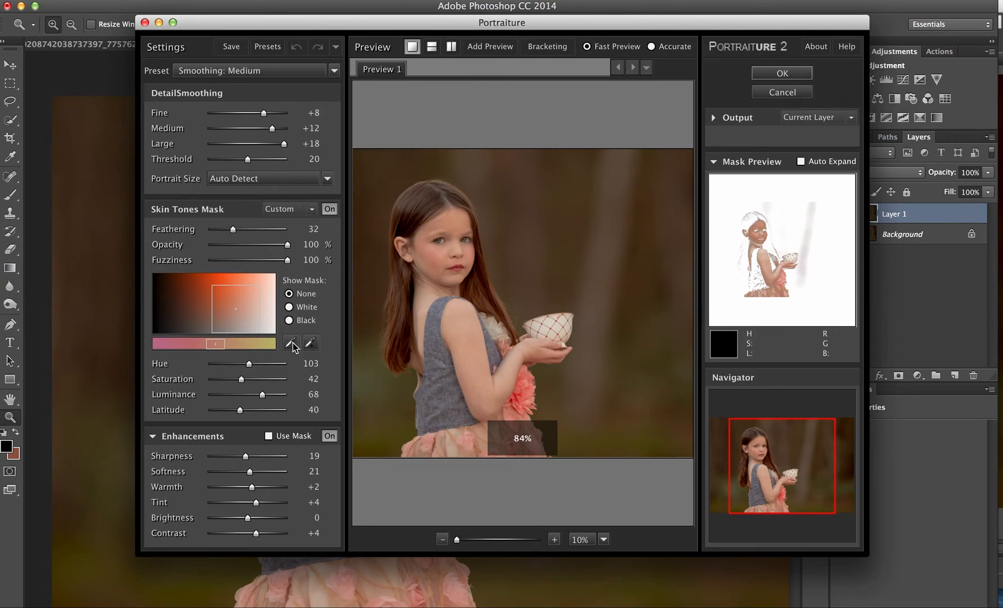
pyautogui.click(291, 343)
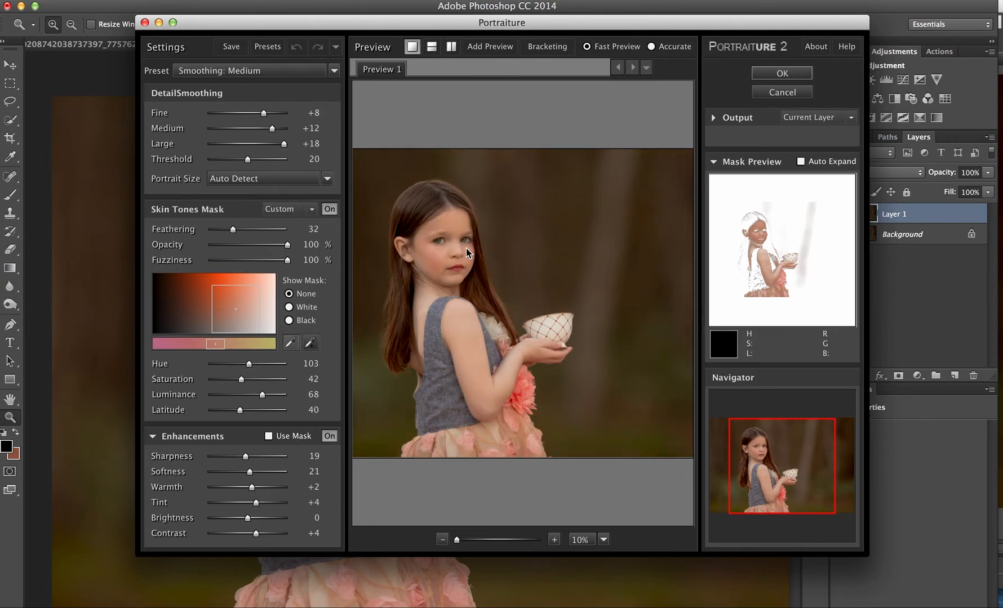
pyautogui.click(460, 219)
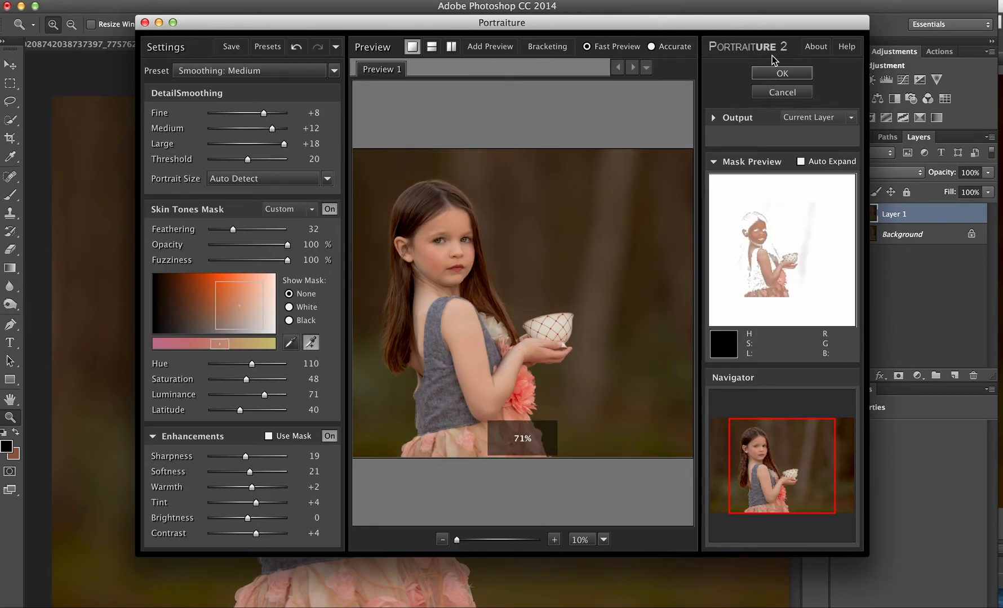
pyautogui.click(774, 77)
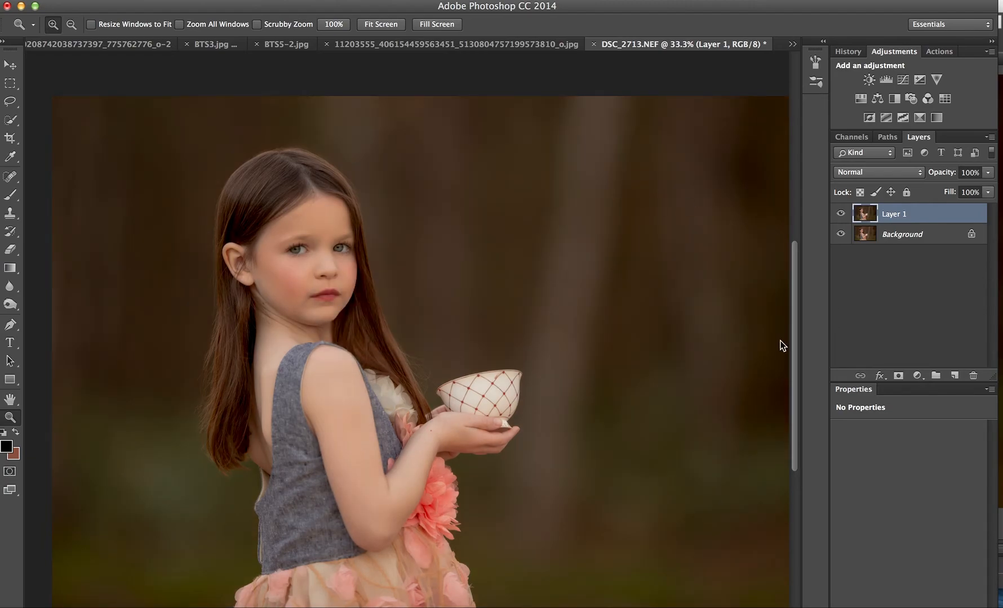
# Compare the smoothed layer with the original and add a white layer mask to Layer 1.
pyautogui.keyDown('alt'); pyautogui.click(632, 284); pyautogui.keyUp('alt')
pyautogui.click(840, 214)
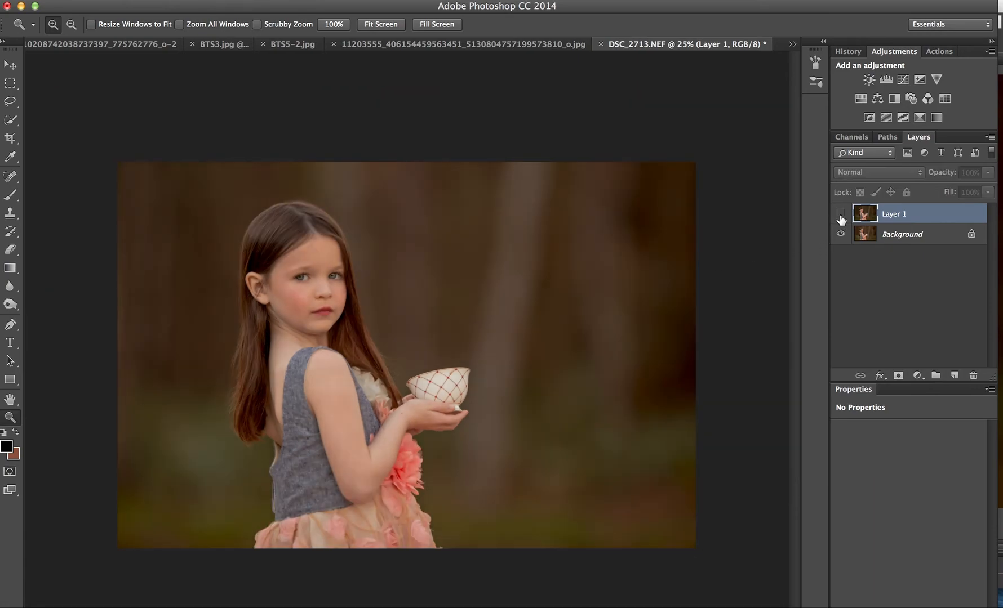
pyautogui.click(841, 215)
pyautogui.click(308, 277)
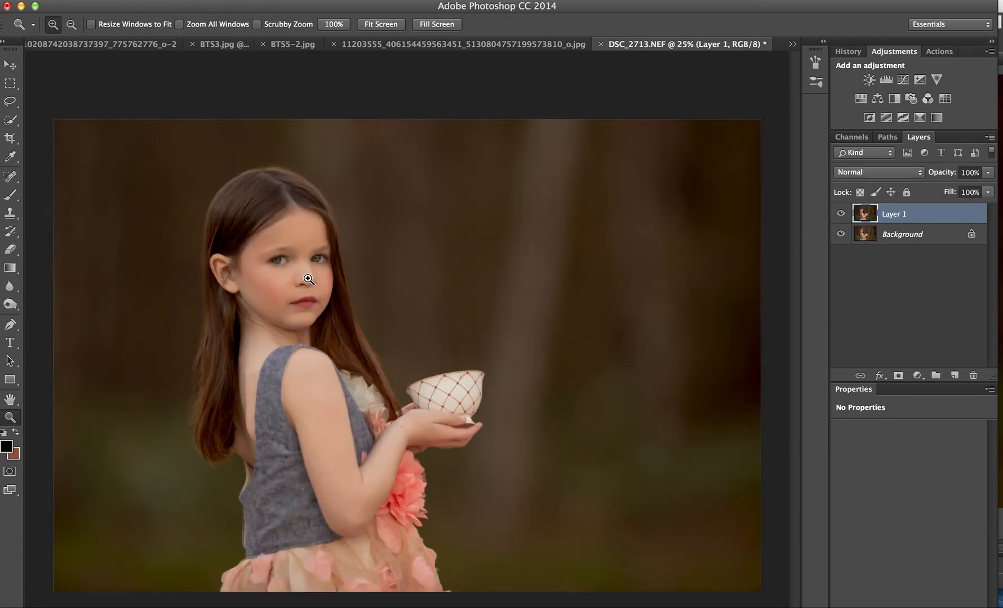
pyautogui.click(307, 277)
pyautogui.click(899, 375)
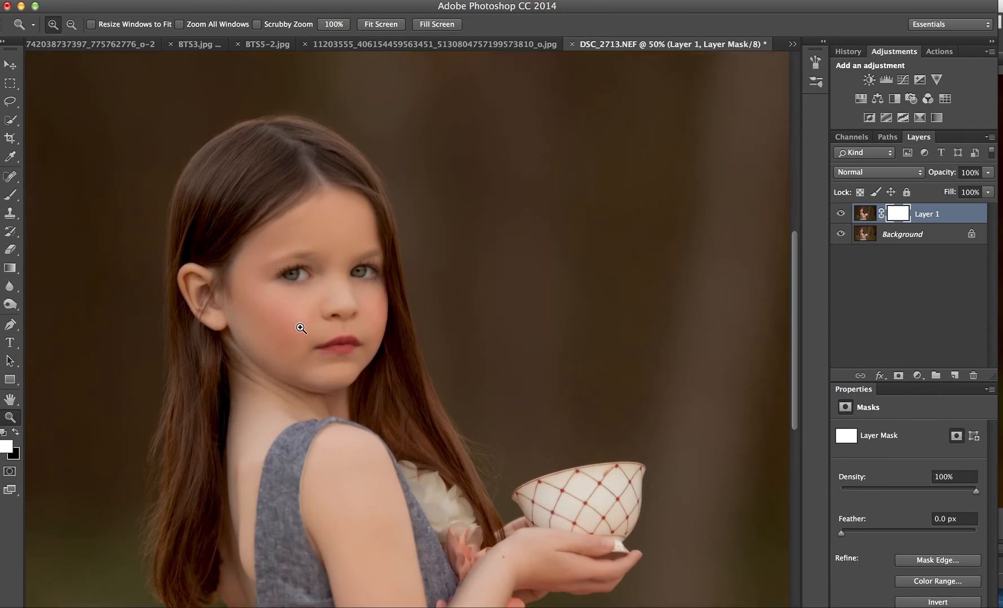
# Paint black on Layer 1's mask over the eyes, eyebrows, nostrils and lips with a 60 px brush at 100% opacity.
pyautogui.click(298, 324)
pyautogui.click(369, 368)
pyautogui.press('b')
pyautogui.press('[')
pyautogui.press('[')
pyautogui.press('[')
pyautogui.press('[')
pyautogui.press('[')
pyautogui.press('[')
pyautogui.press('[')
pyautogui.press('[')
pyautogui.press('x')
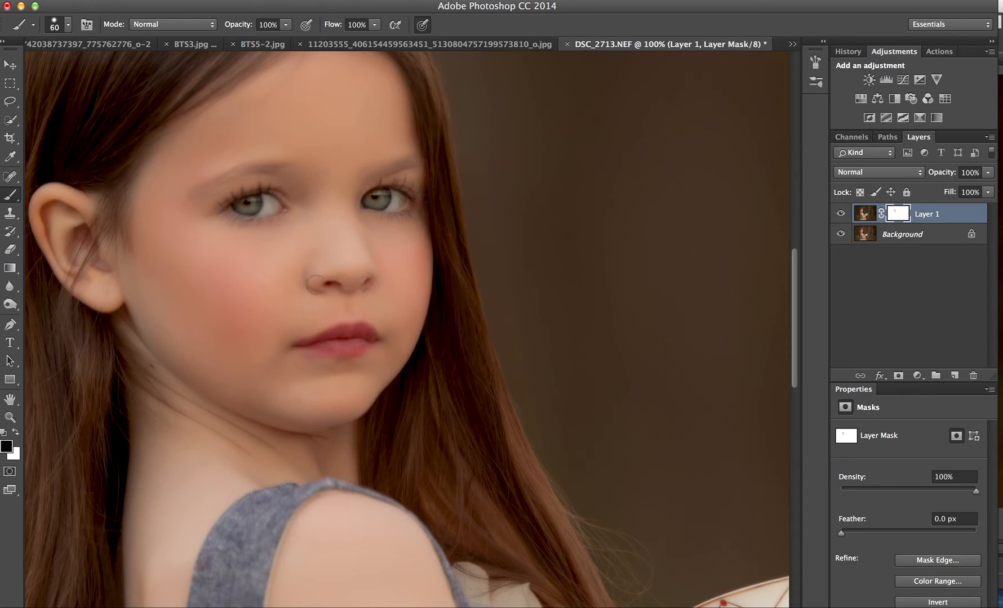
# Mask the smoothing off the long hair on both sides of the face with a larger black brush.
pyautogui.press('super+minus')
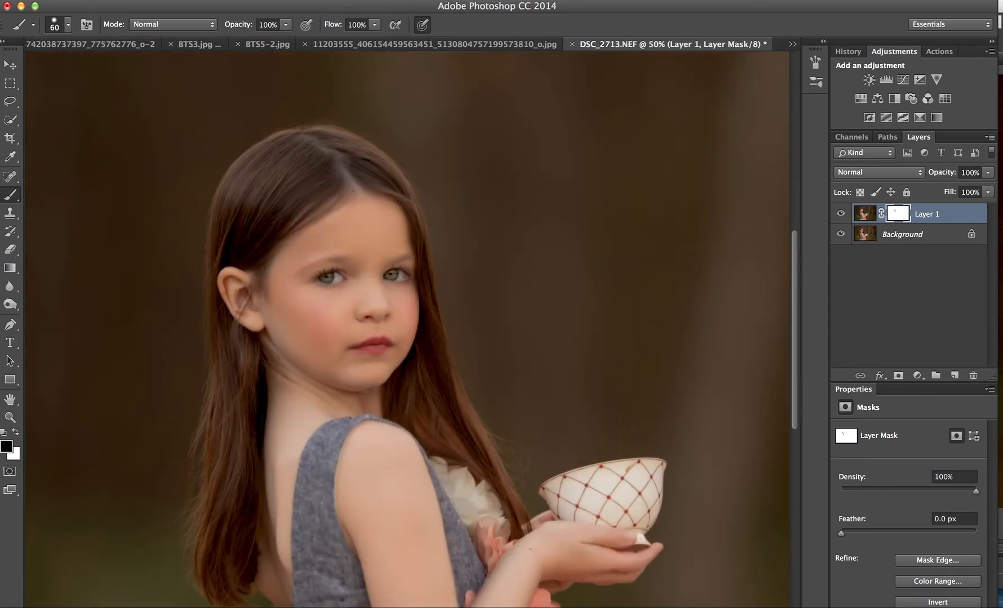
pyautogui.press(']')
pyautogui.press(']')
pyautogui.press(']')
pyautogui.press(']')
pyautogui.press(']')
pyautogui.press(']')
pyautogui.press(']')
pyautogui.press(']')
pyautogui.moveTo(220, 229)
pyautogui.mouseDown()
pyautogui.moveTo(238, 334)
pyautogui.moveTo(221, 578)
pyautogui.moveTo(245, 375)
pyautogui.mouseUp()
pyautogui.moveTo(415, 414)
pyautogui.mouseDown()
pyautogui.moveTo(517, 506)
pyautogui.moveTo(416, 376)
pyautogui.moveTo(432, 326)
pyautogui.mouseUp()
# Show the mask as a red overlay, cover the missed hair areas with a 100 px black brush, and hide the overlay.
pyautogui.press('[')
pyautogui.press('[')
pyautogui.press('[')
pyautogui.press('[')
pyautogui.press('[')
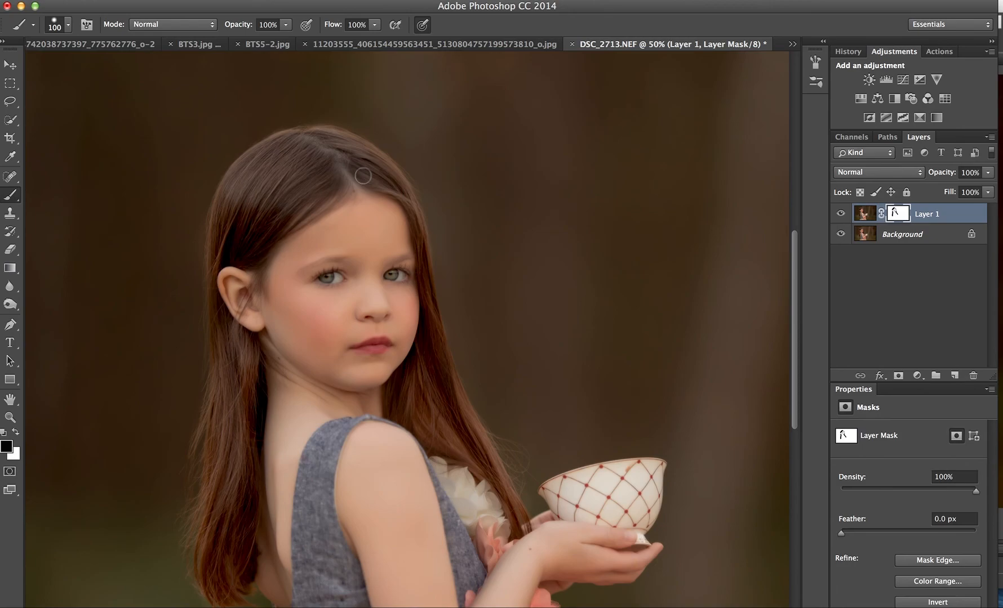
pyautogui.press('\\')
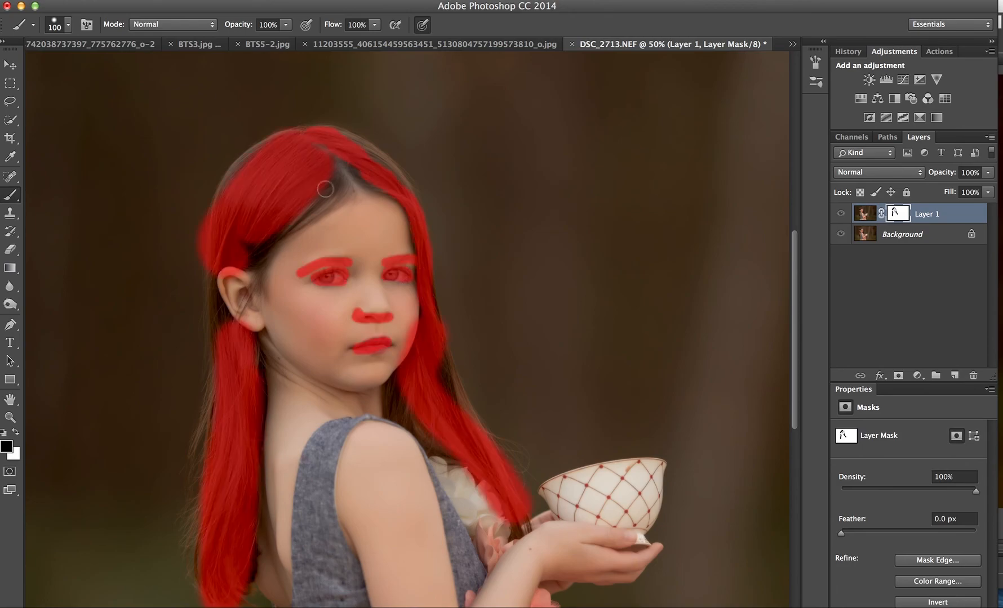
pyautogui.moveTo(212, 294)
pyautogui.mouseDown()
pyautogui.moveTo(224, 325)
pyautogui.moveTo(218, 304)
pyautogui.mouseUp()
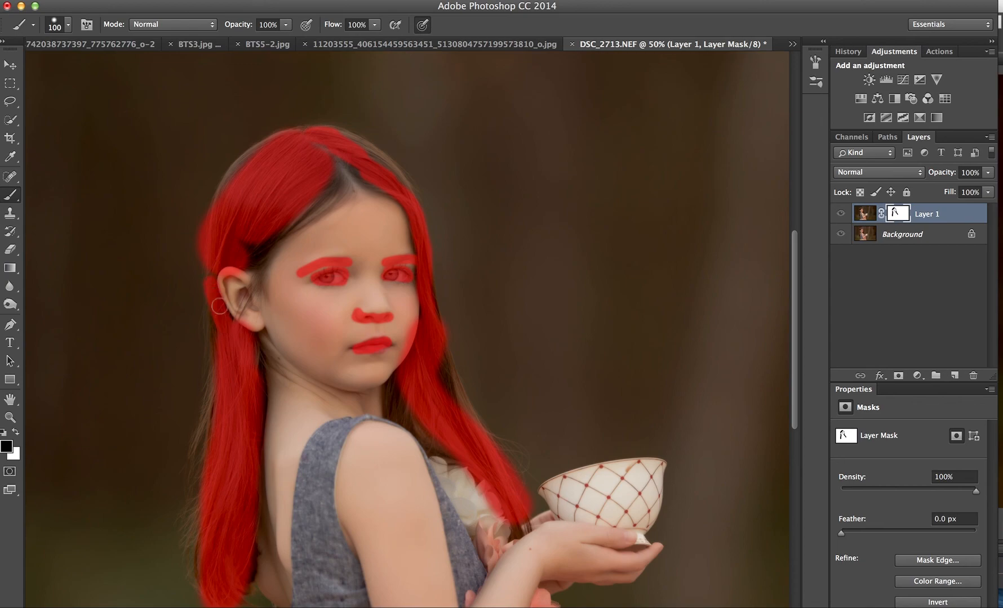
pyautogui.click(243, 249)
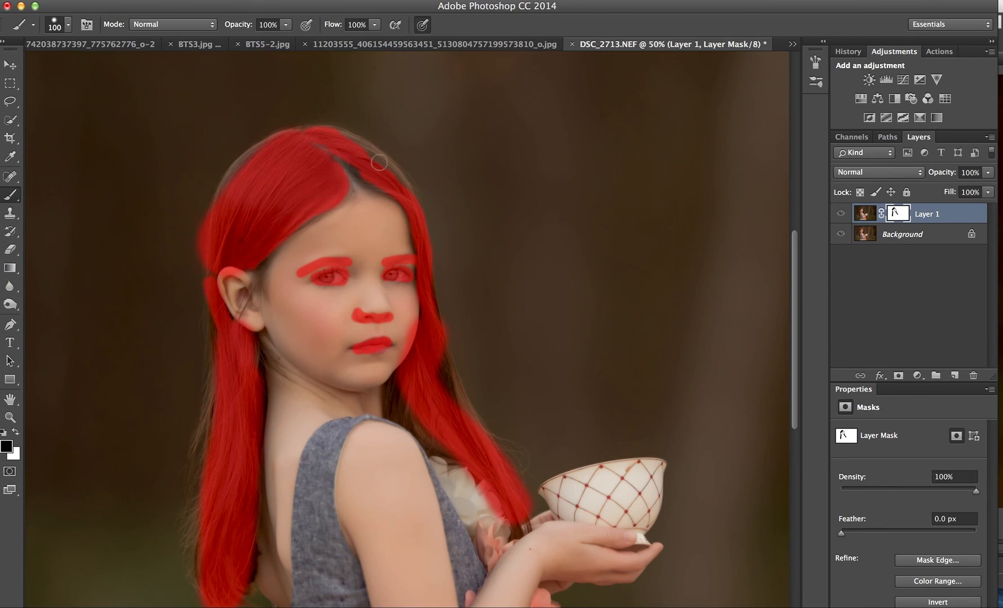
pyautogui.moveTo(399, 185)
pyautogui.mouseDown()
pyautogui.moveTo(370, 147)
pyautogui.moveTo(311, 134)
pyautogui.moveTo(267, 145)
pyautogui.moveTo(220, 201)
pyautogui.mouseUp()
pyautogui.moveTo(395, 381)
pyautogui.mouseDown()
pyautogui.moveTo(390, 404)
pyautogui.moveTo(442, 446)
pyautogui.moveTo(405, 401)
pyautogui.moveTo(440, 360)
pyautogui.moveTo(468, 421)
pyautogui.moveTo(436, 331)
pyautogui.mouseUp()
pyautogui.moveTo(310, 460); pyautogui.dragTo(354, 213)
pyautogui.press('\\')
# Set Layer 1's opacity to 62% after comparing it with the original, and merge all visible layers.
pyautogui.press('super+minus')
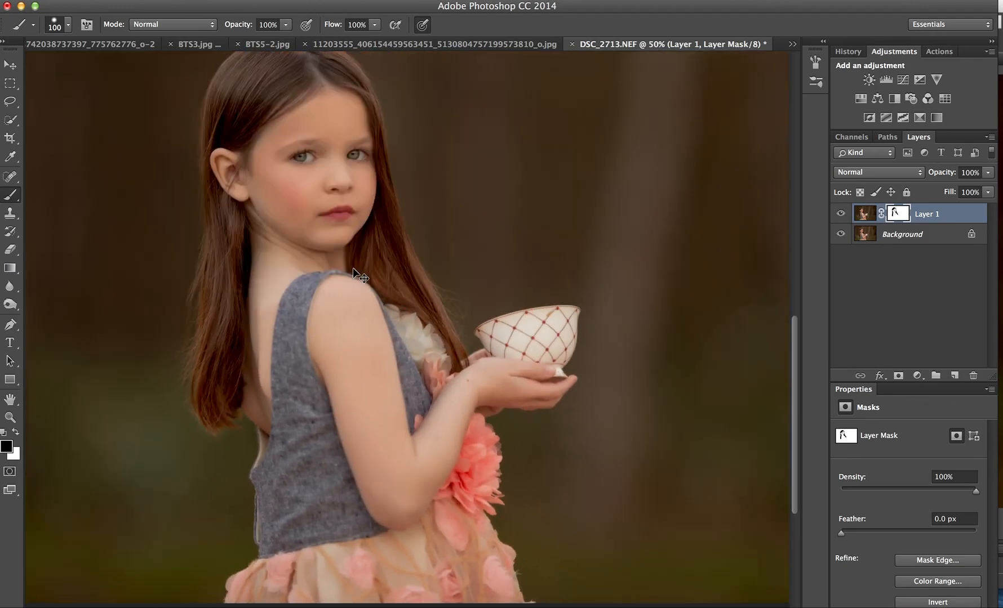
pyautogui.click(841, 214)
pyautogui.click(843, 215)
pyautogui.click(989, 173)
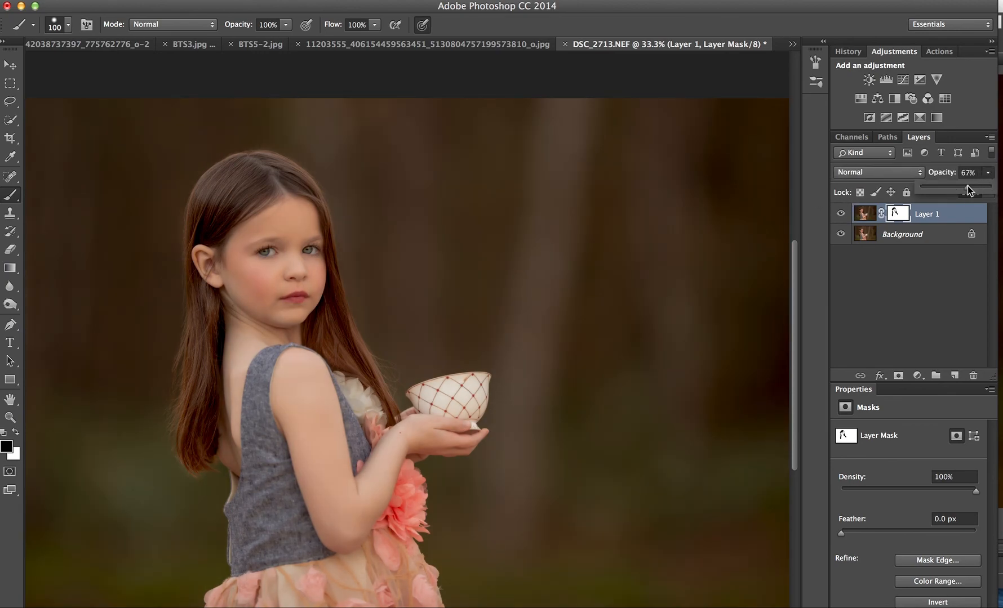
pyautogui.moveTo(966, 186); pyautogui.dragTo(964, 185)
pyautogui.click(840, 215)
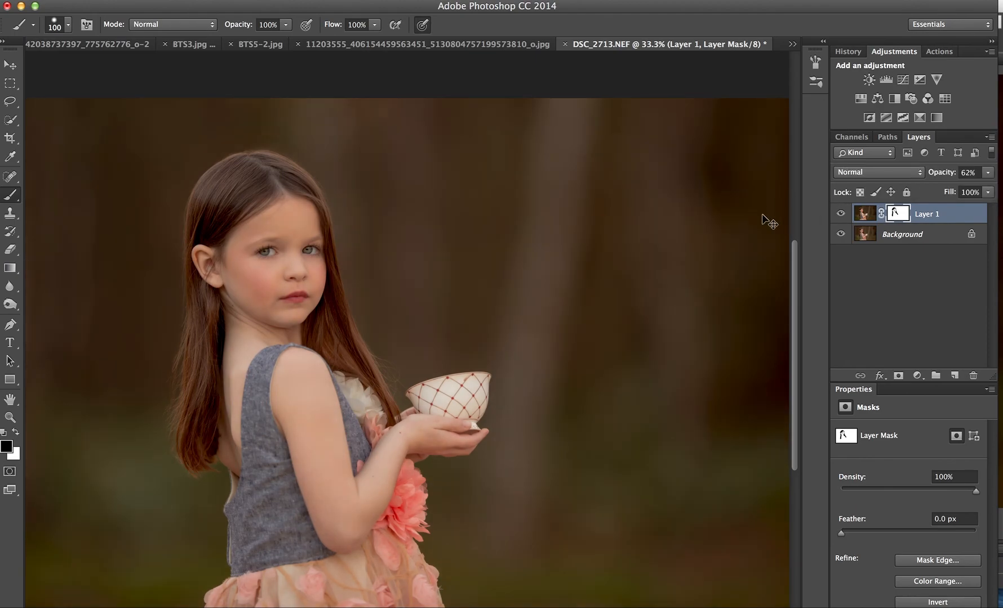
pyautogui.press('super+shift+e')
pyautogui.press('super+minus')
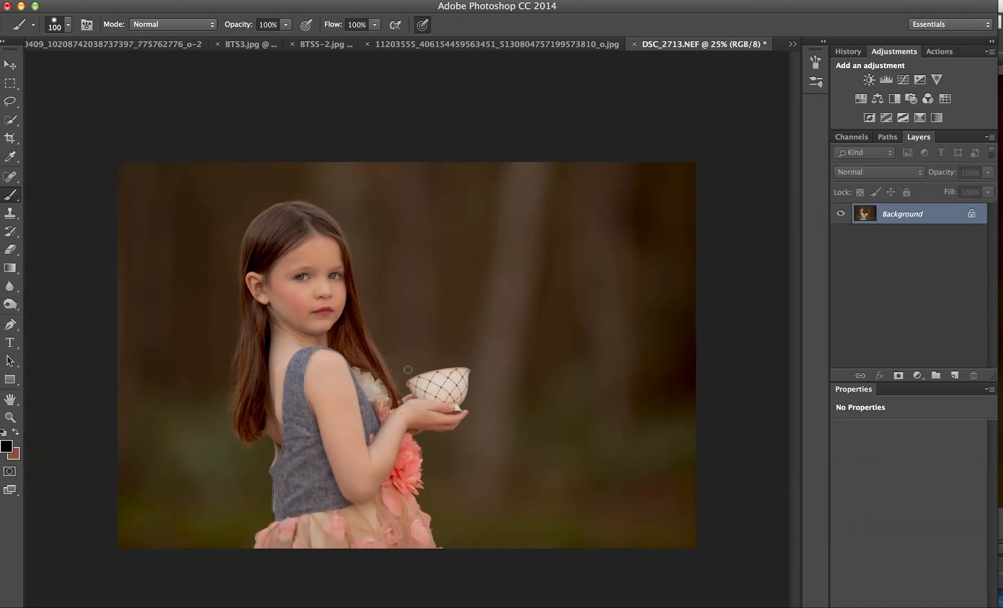